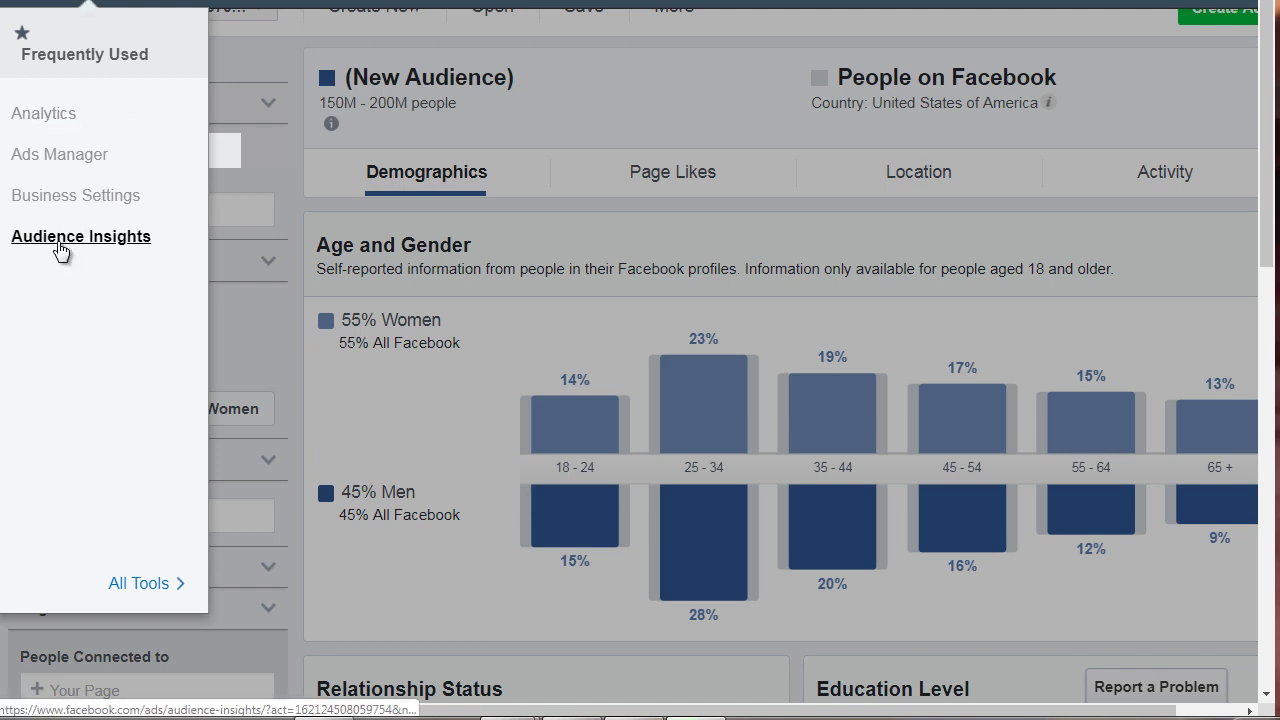
# Close the Frequently Used tools menu to reveal the US audience's age and gender charts.
pyautogui.click(325, 255)
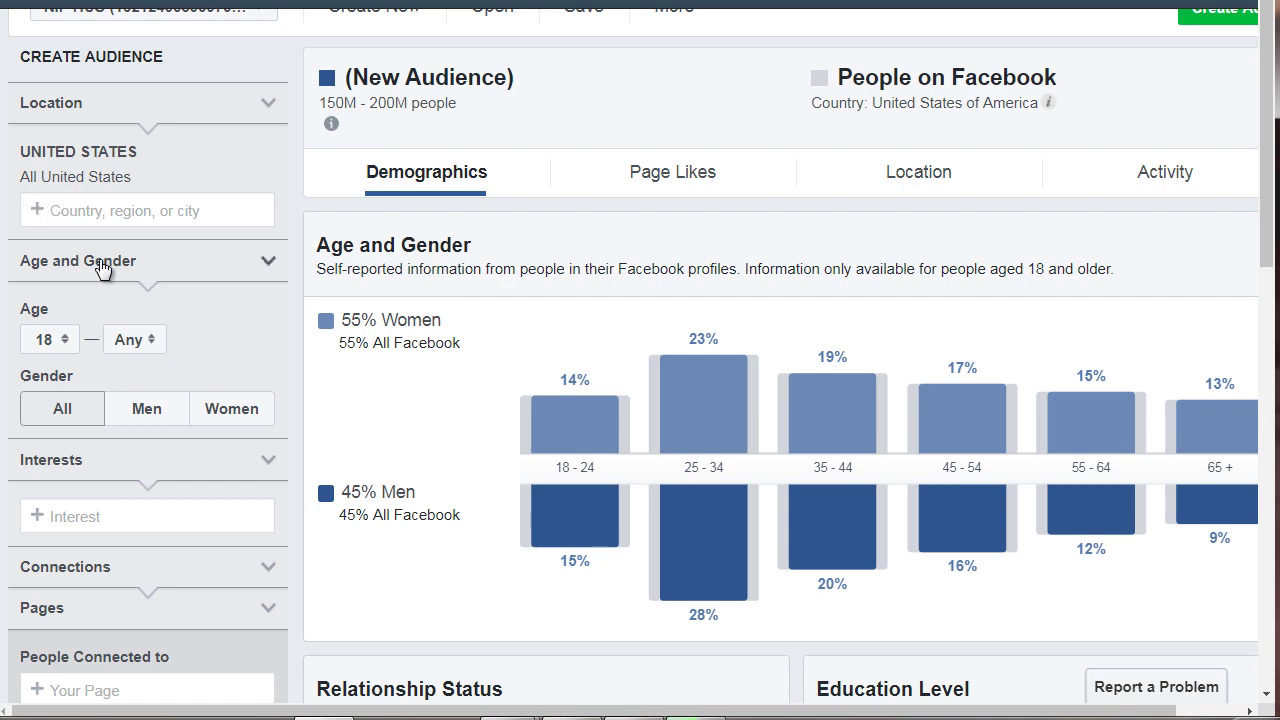
pyautogui.scroll(-3, 161, 314)
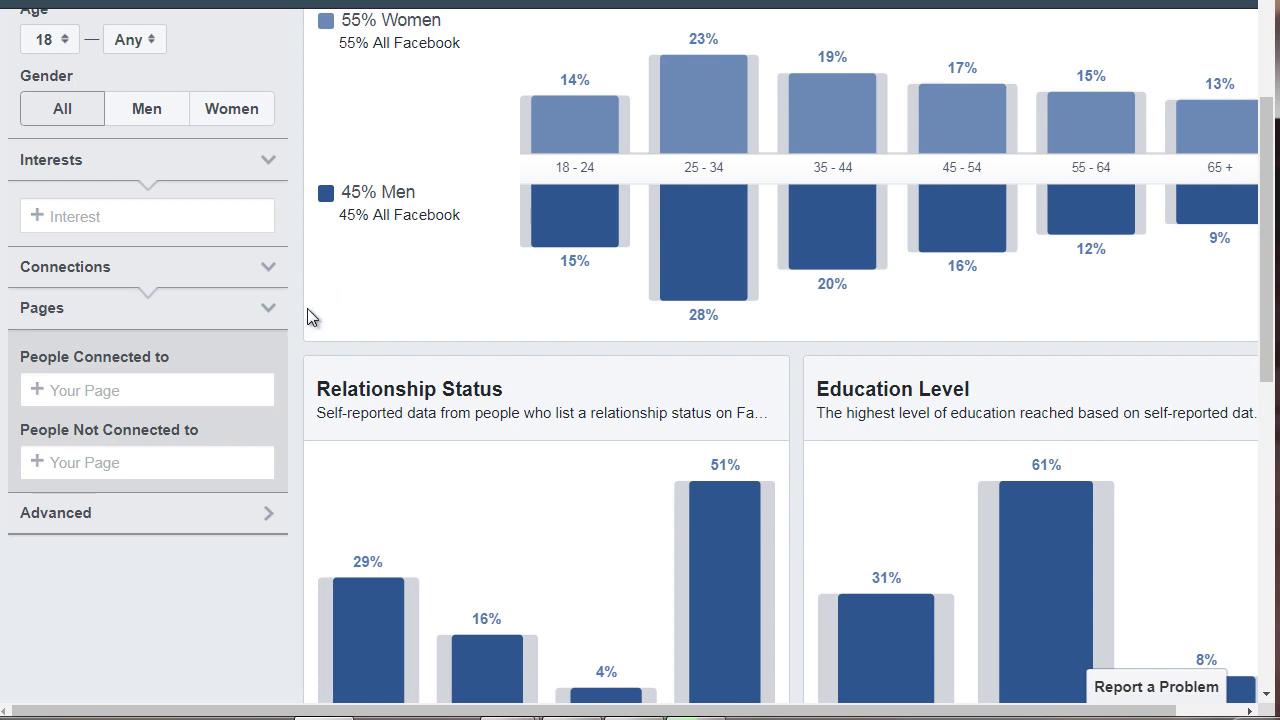
pyautogui.scroll(1, 307, 308)
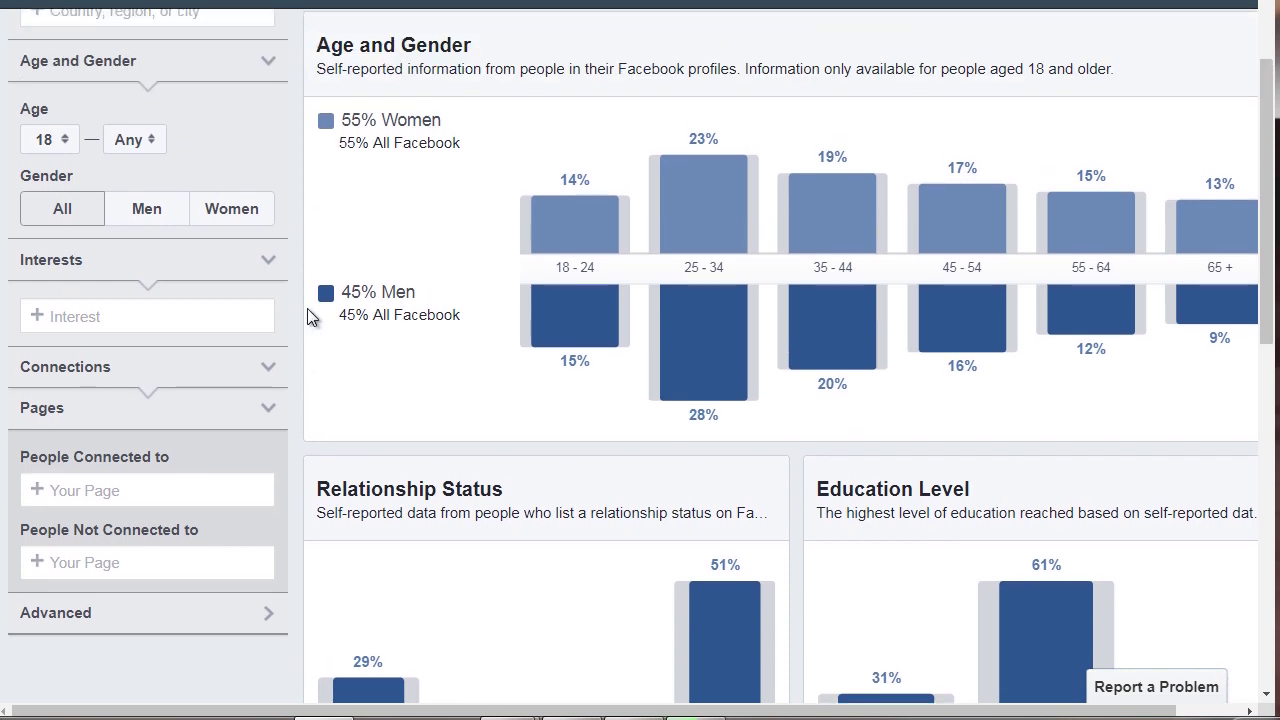
pyautogui.scroll(1, 1265, 82)
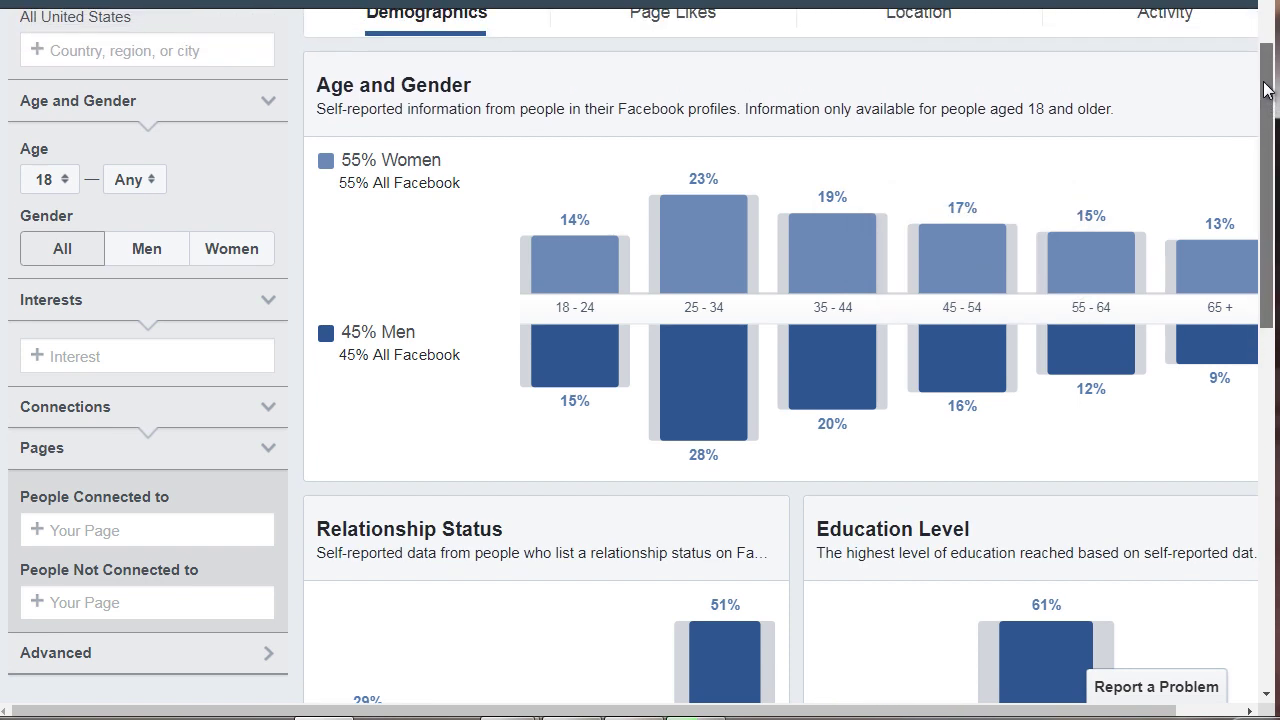
pyautogui.moveTo(1265, 82); pyautogui.dragTo(1265, 74)
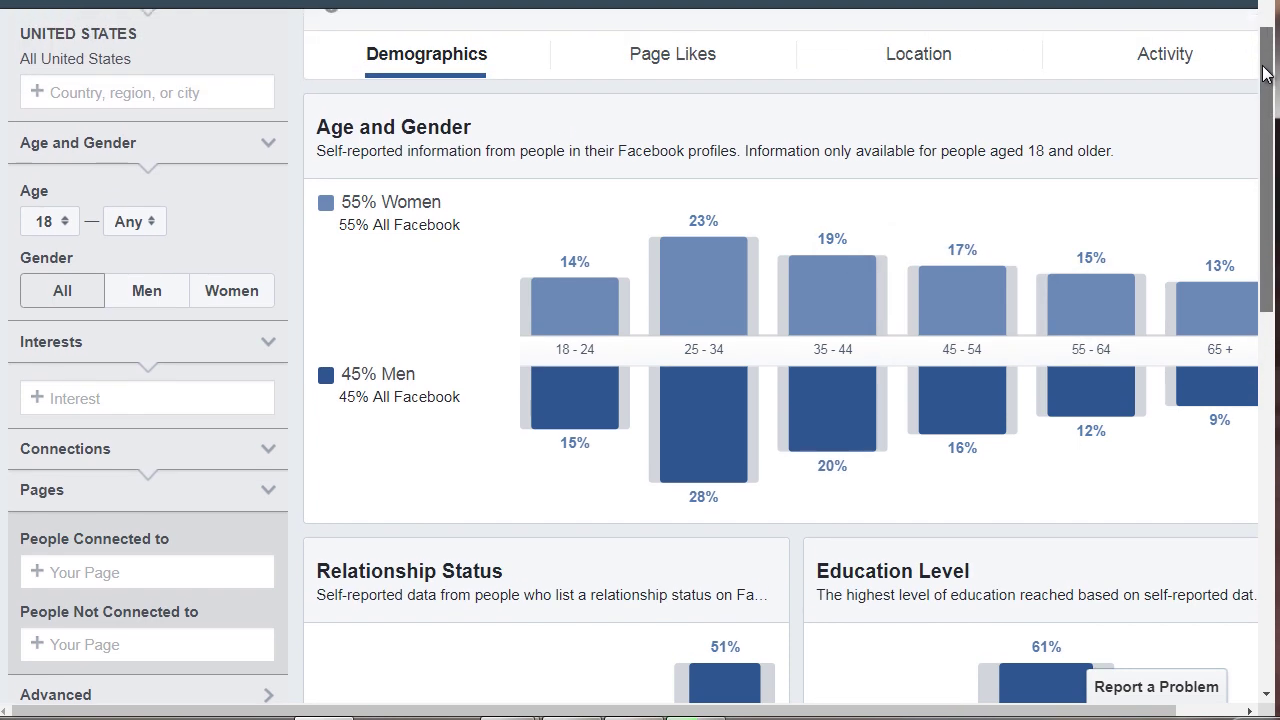
pyautogui.scroll(1, 1264, 68)
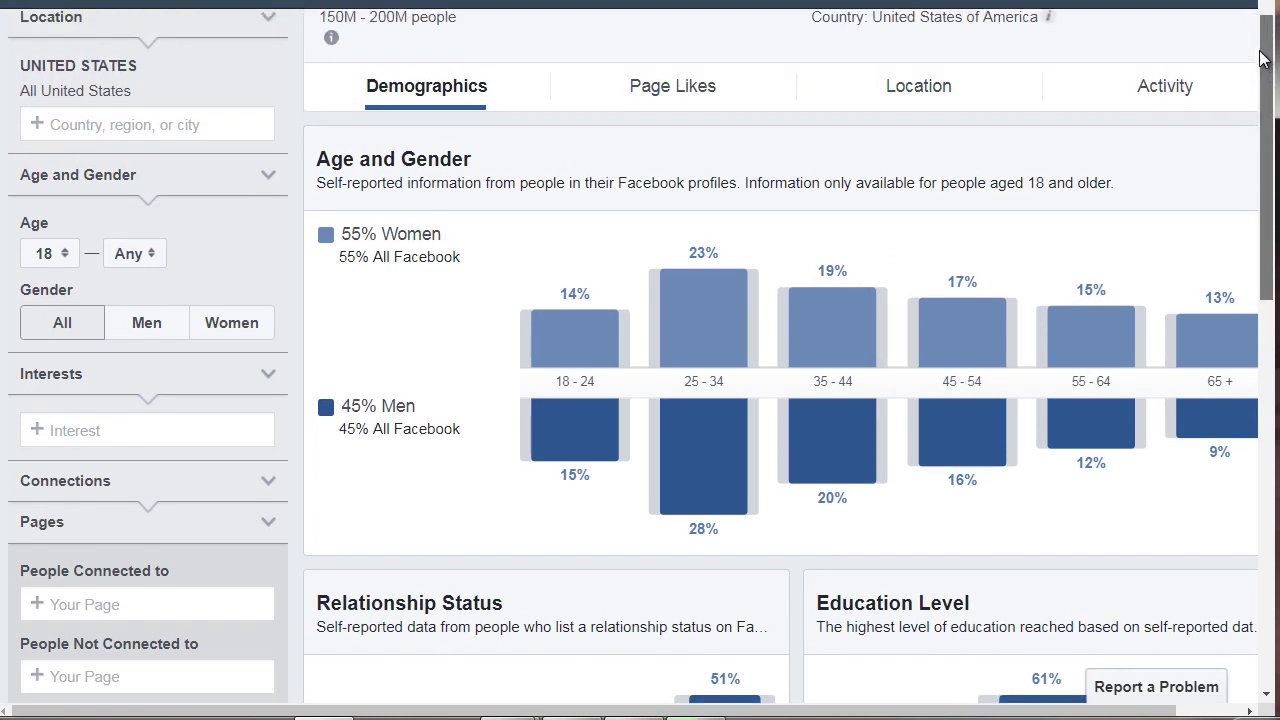
pyautogui.moveTo(1262, 58); pyautogui.dragTo(1262, 56)
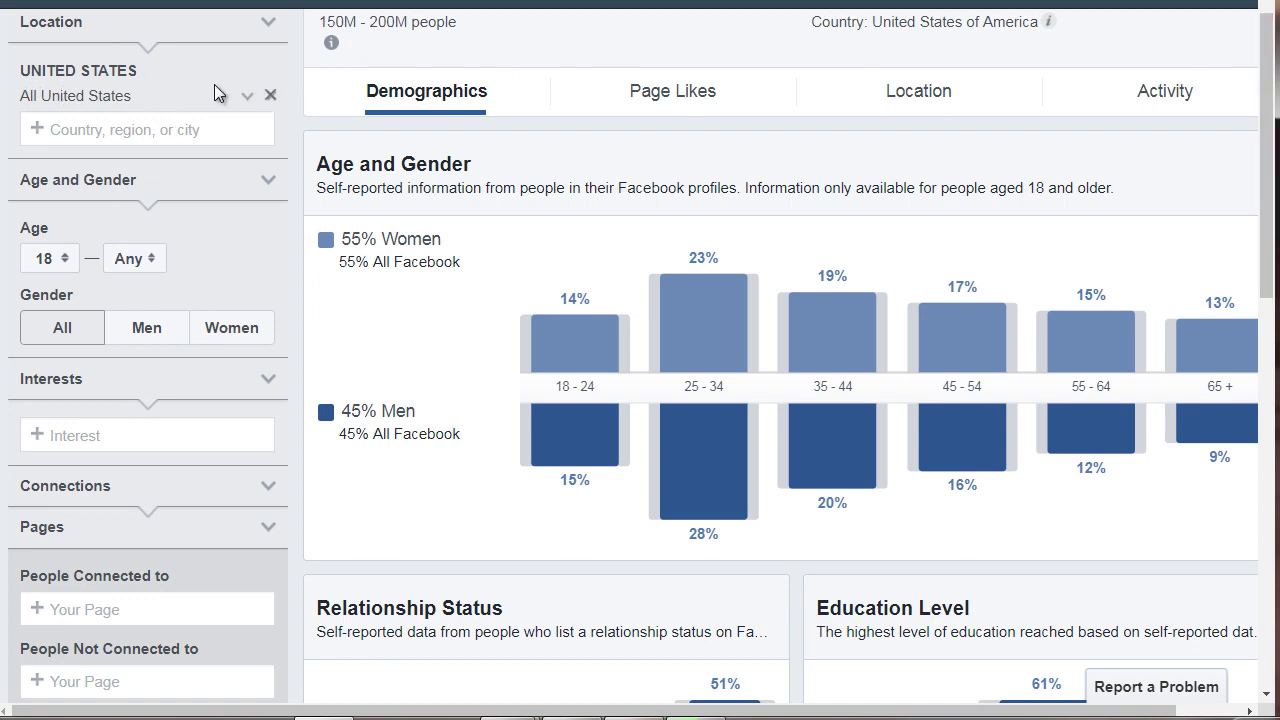
pyautogui.moveTo(267, 97)
pyautogui.click(268, 97)
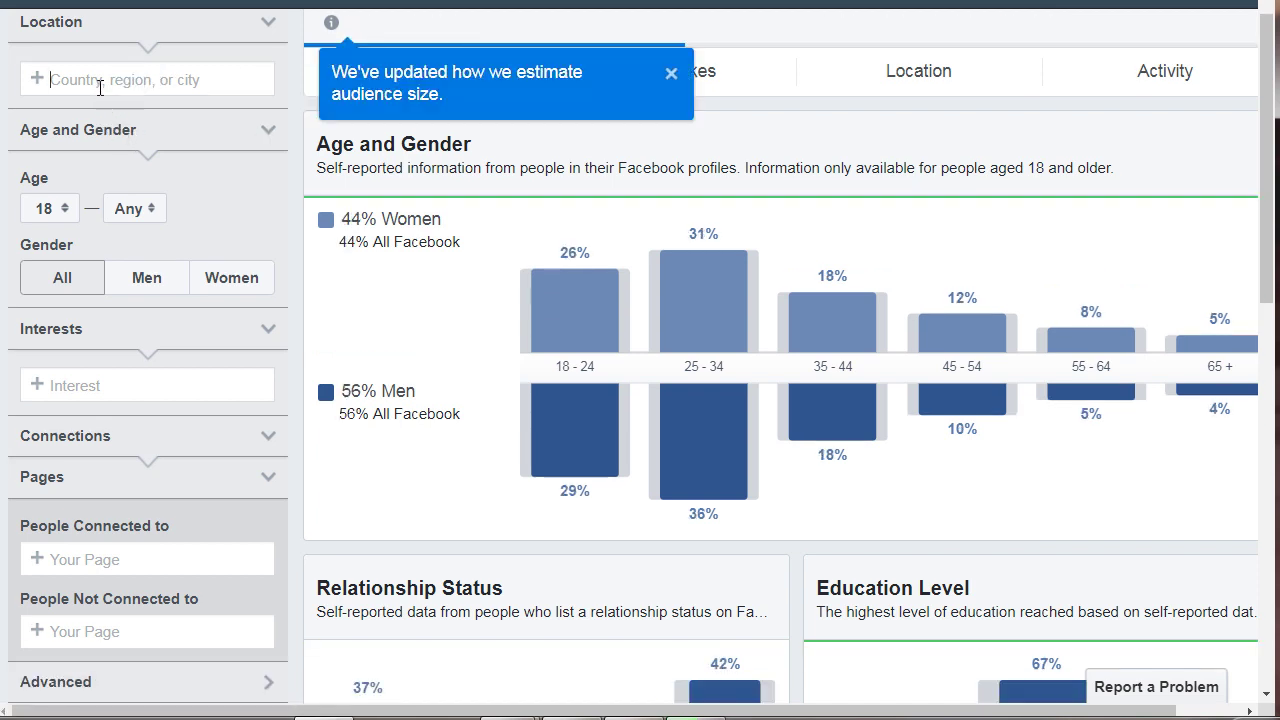
pyautogui.write('australia')
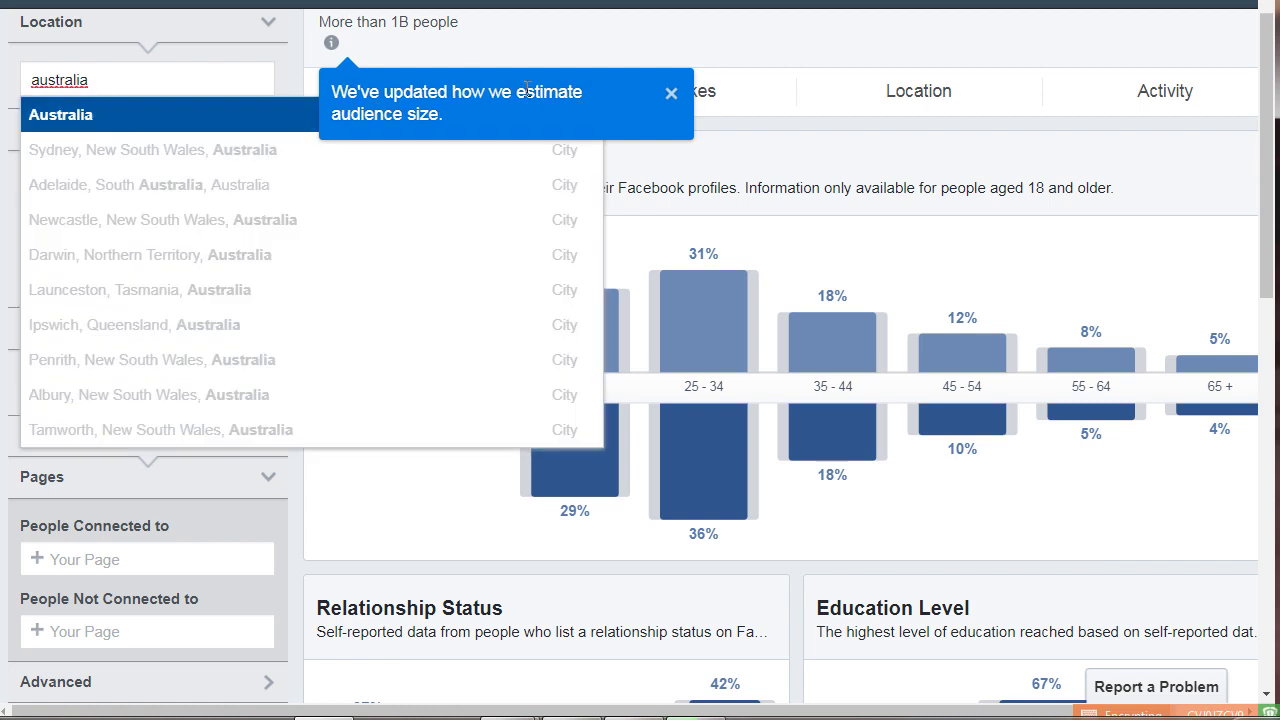
pyautogui.click(676, 57)
pyautogui.doubleClick(28, 79)
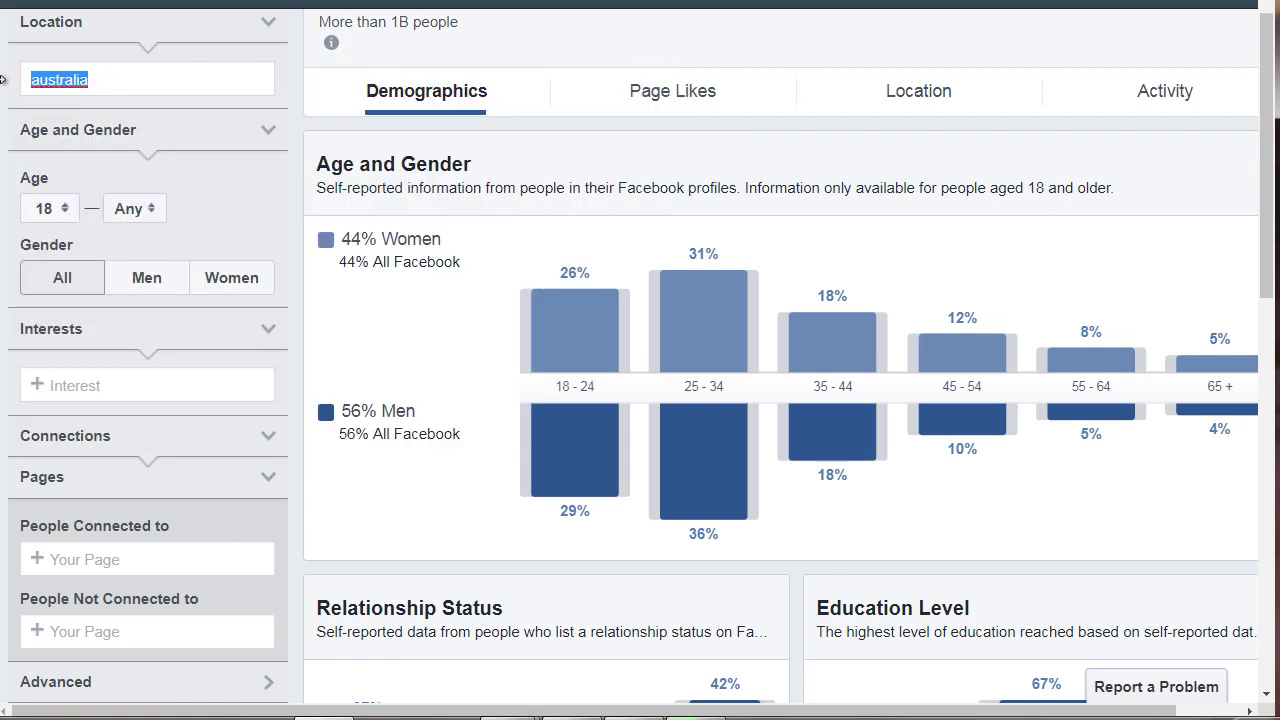
pyautogui.write('united ')
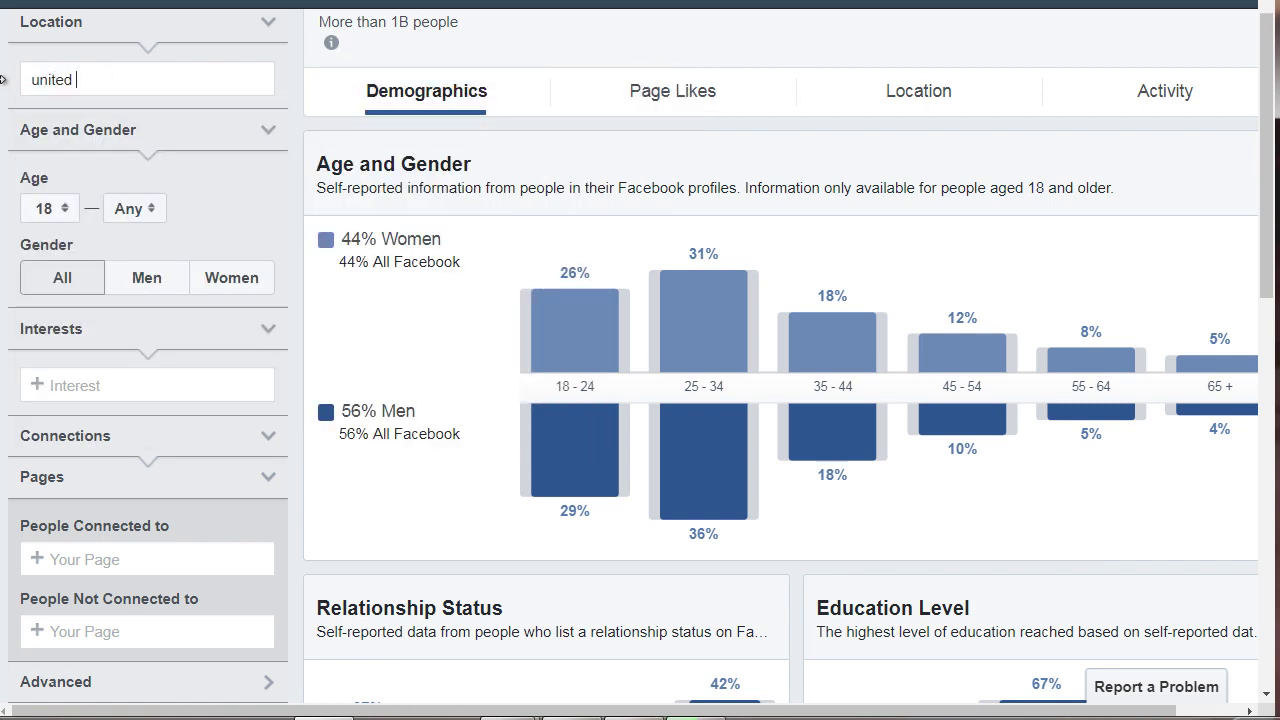
pyautogui.write('states')
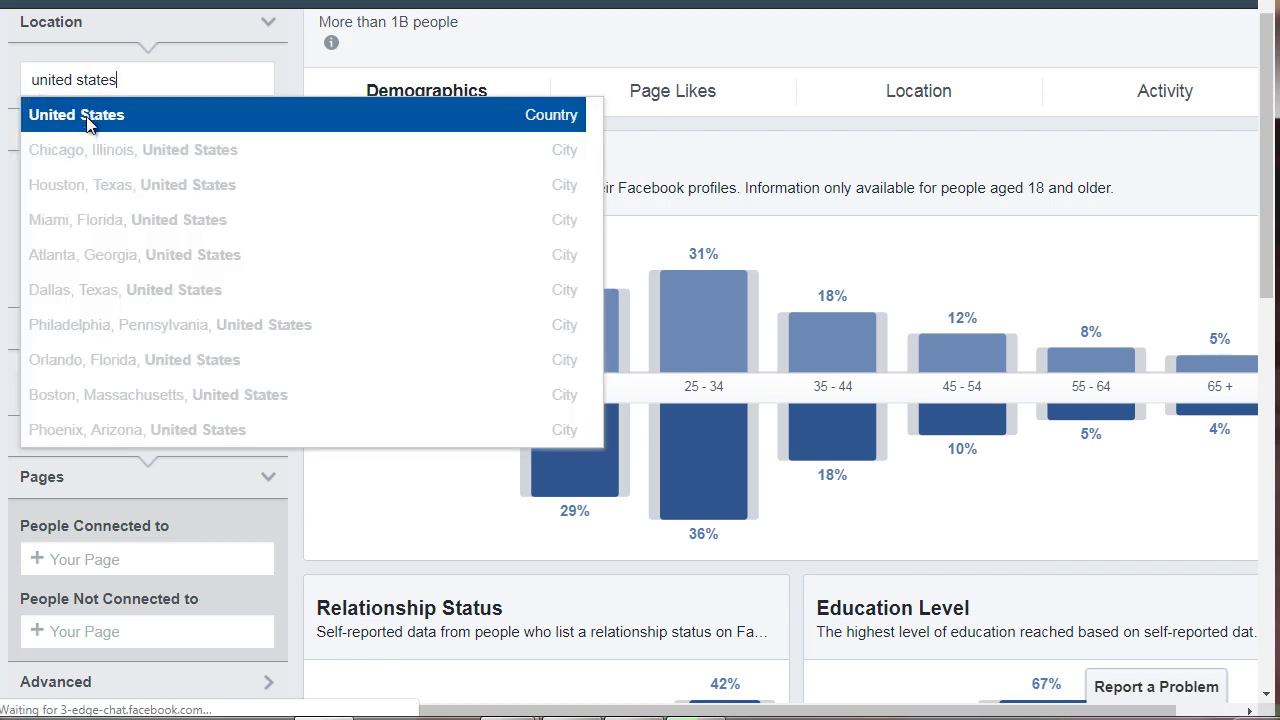
pyautogui.click(86, 117)
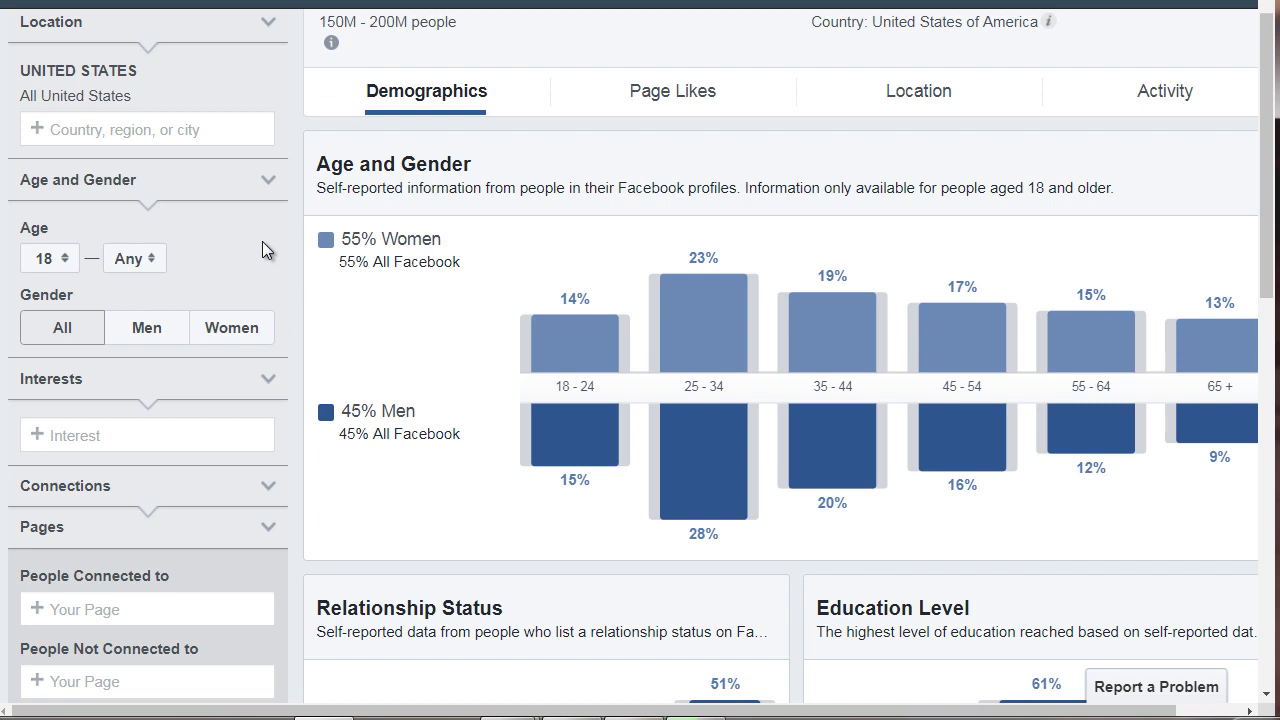
pyautogui.click(58, 262)
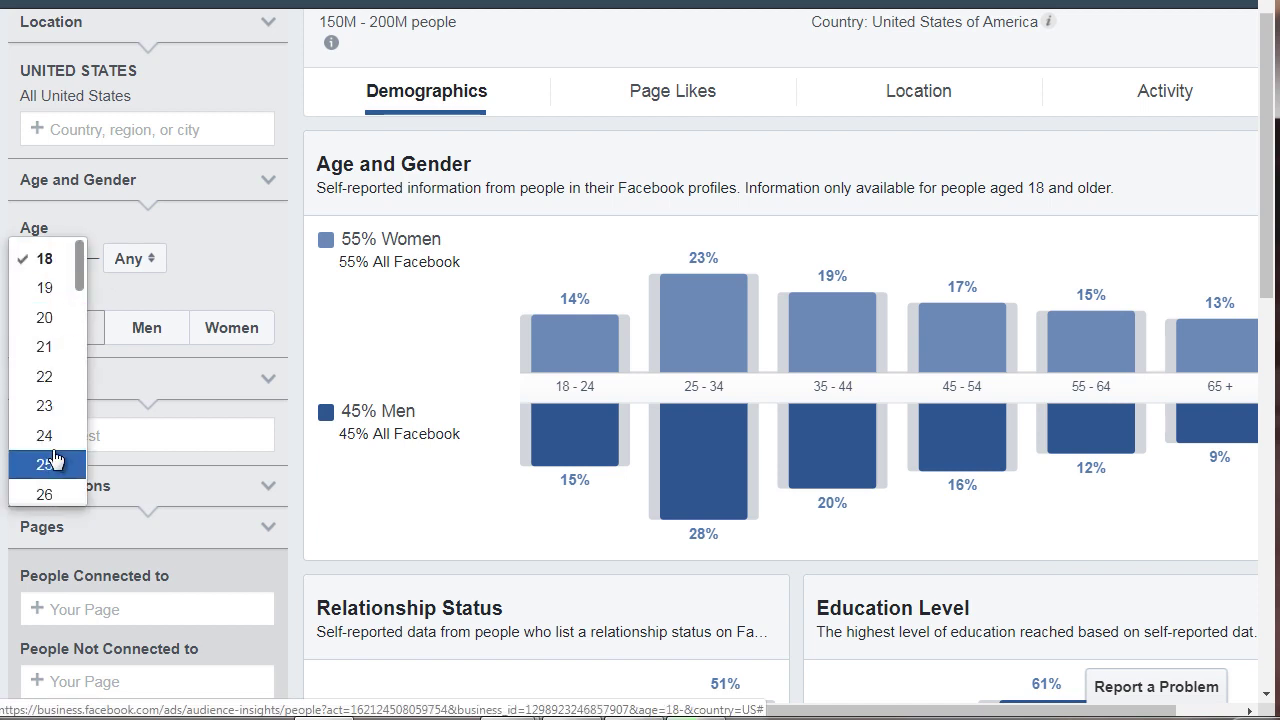
pyautogui.scroll(-1, 54, 459)
pyautogui.scroll(-1, 54, 459)
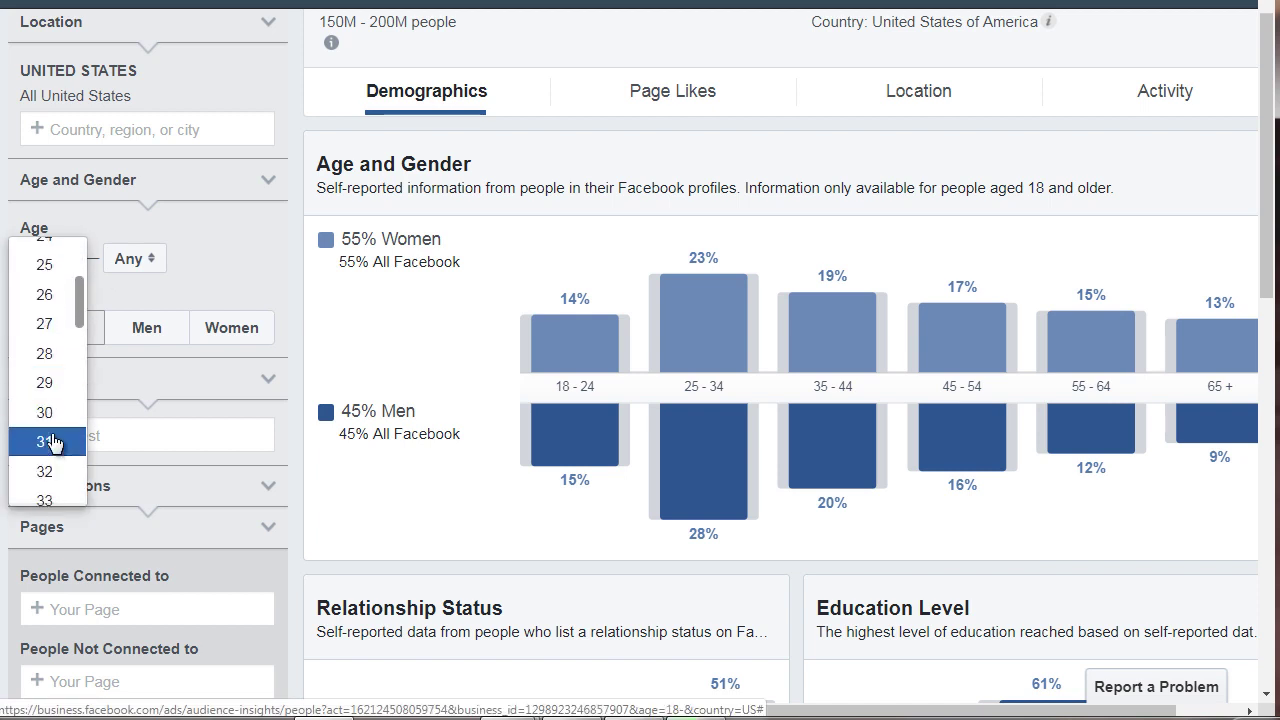
pyautogui.click(54, 422)
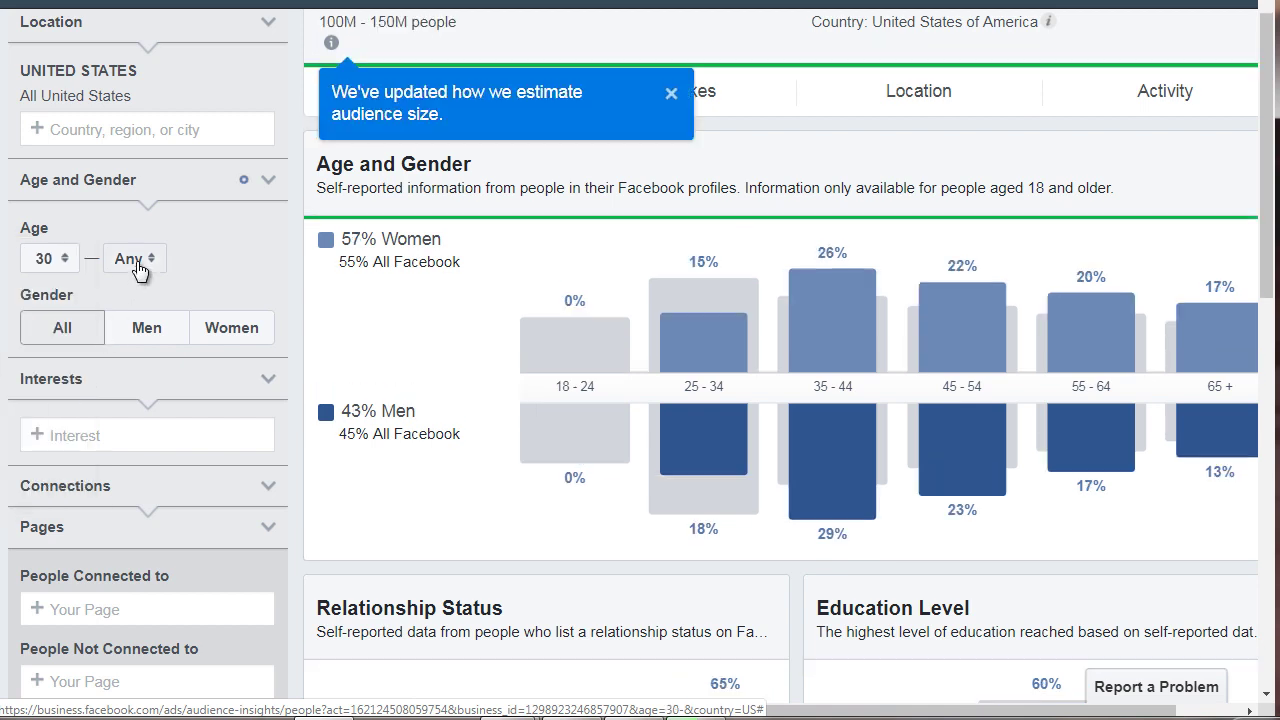
pyautogui.click(143, 259)
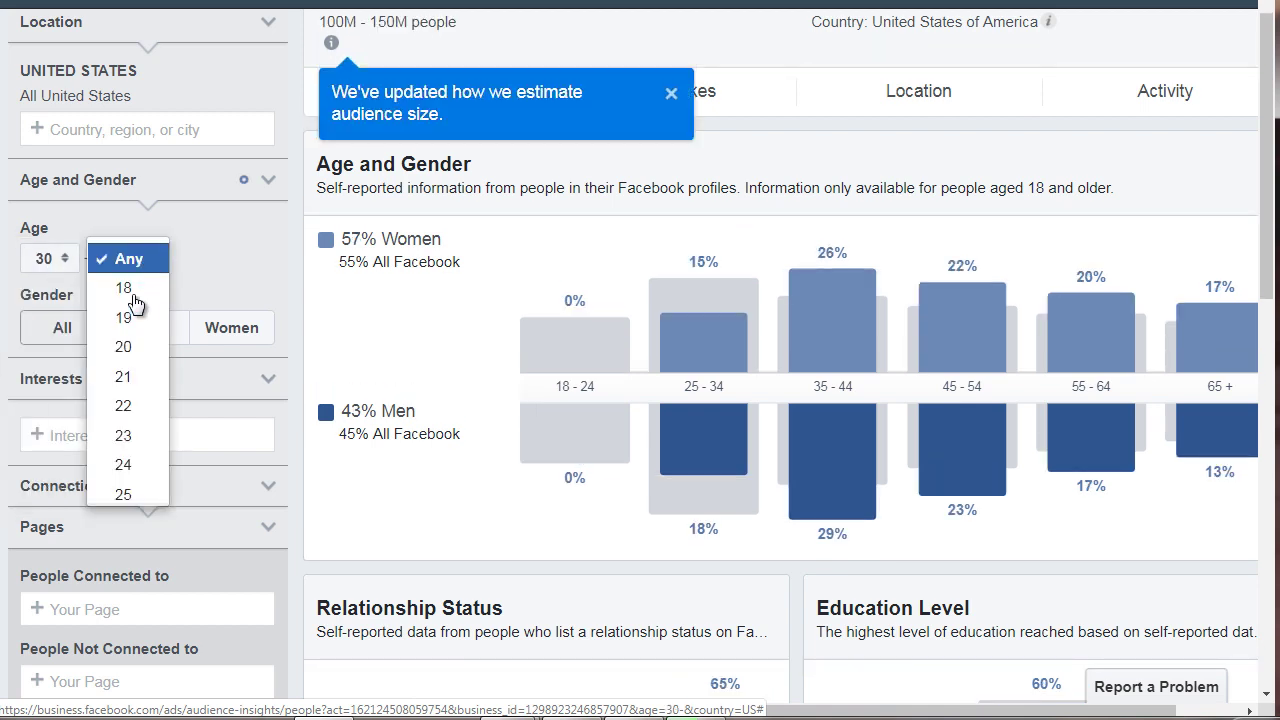
pyautogui.scroll(-12, 148, 343)
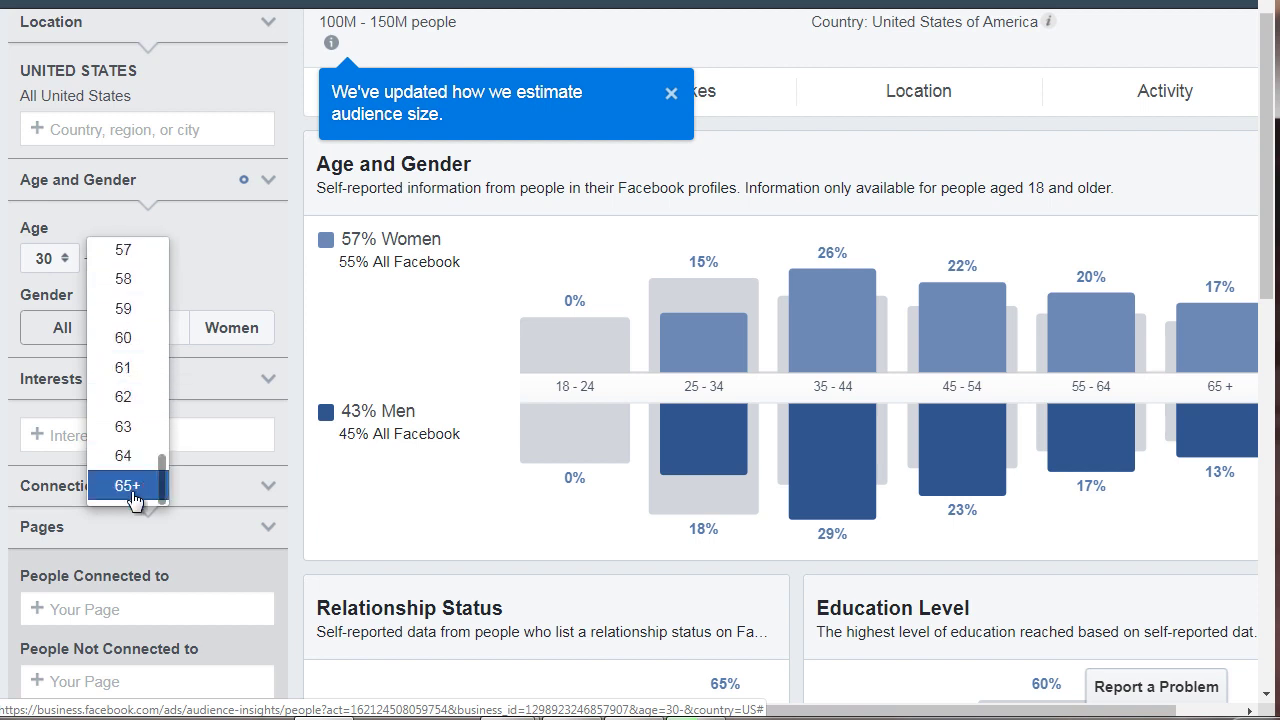
pyautogui.click(135, 487)
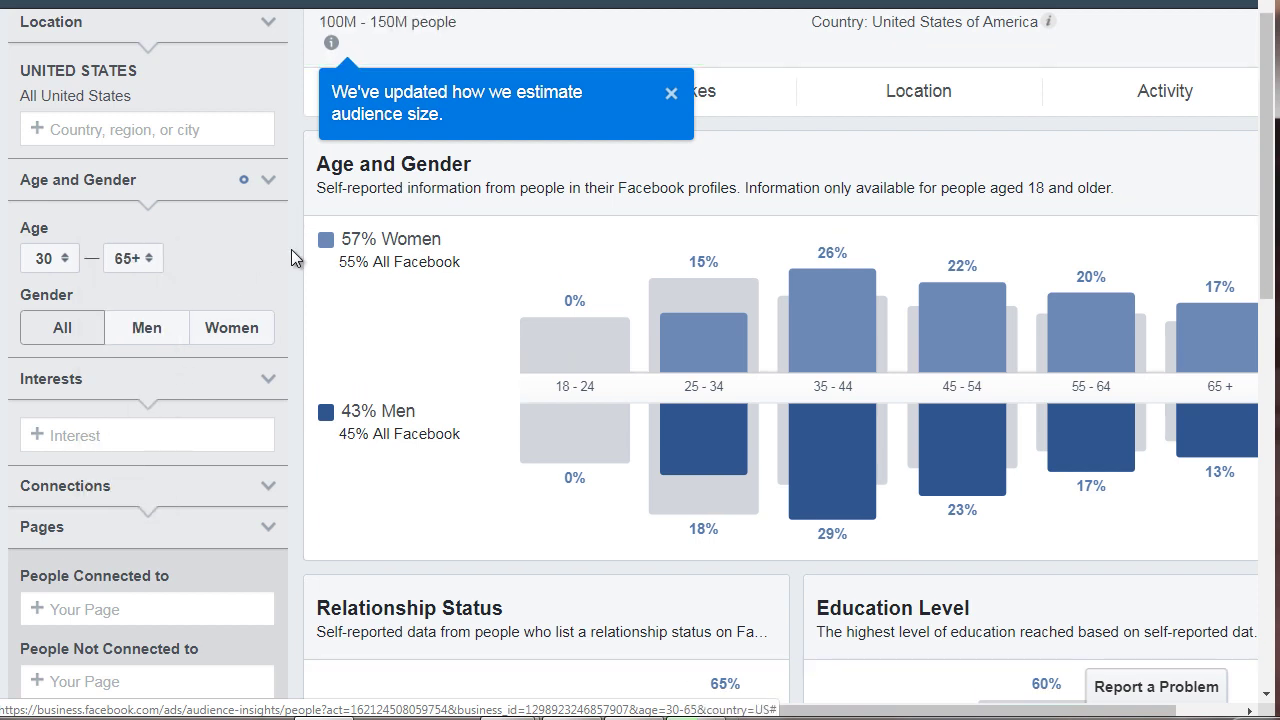
pyautogui.scroll(-1, 291, 252)
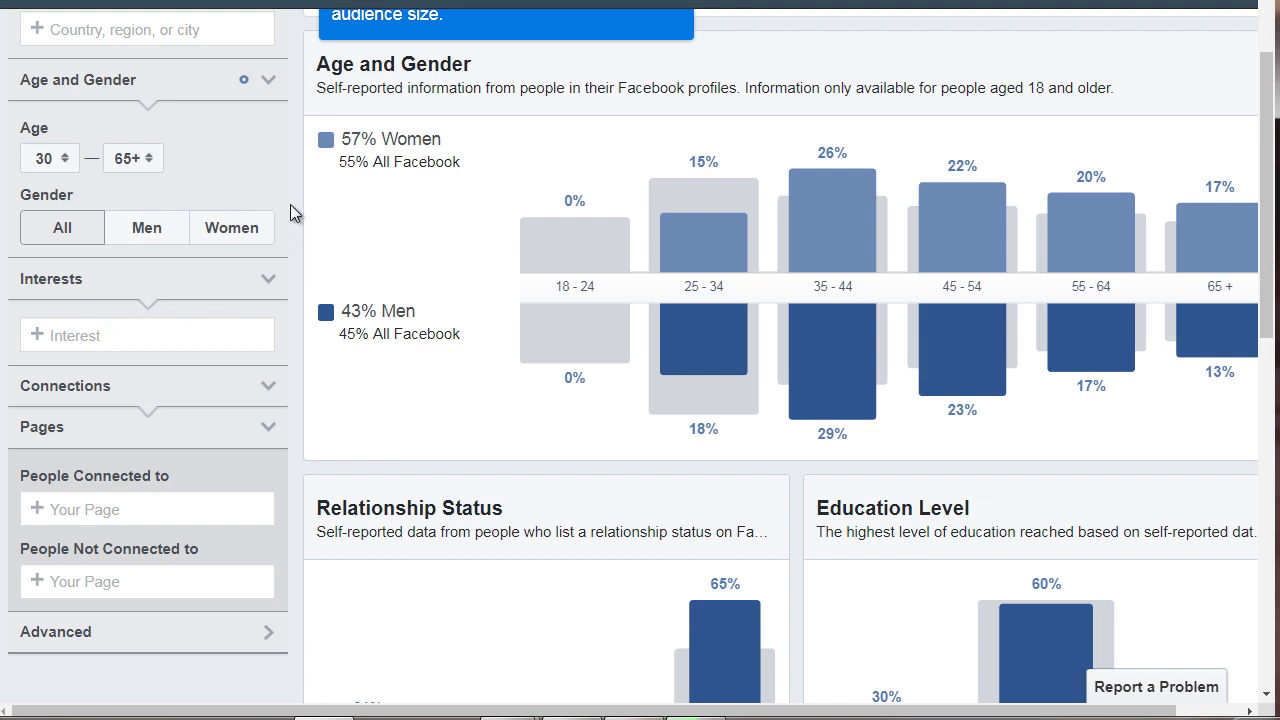
pyautogui.scroll(1, 290, 212)
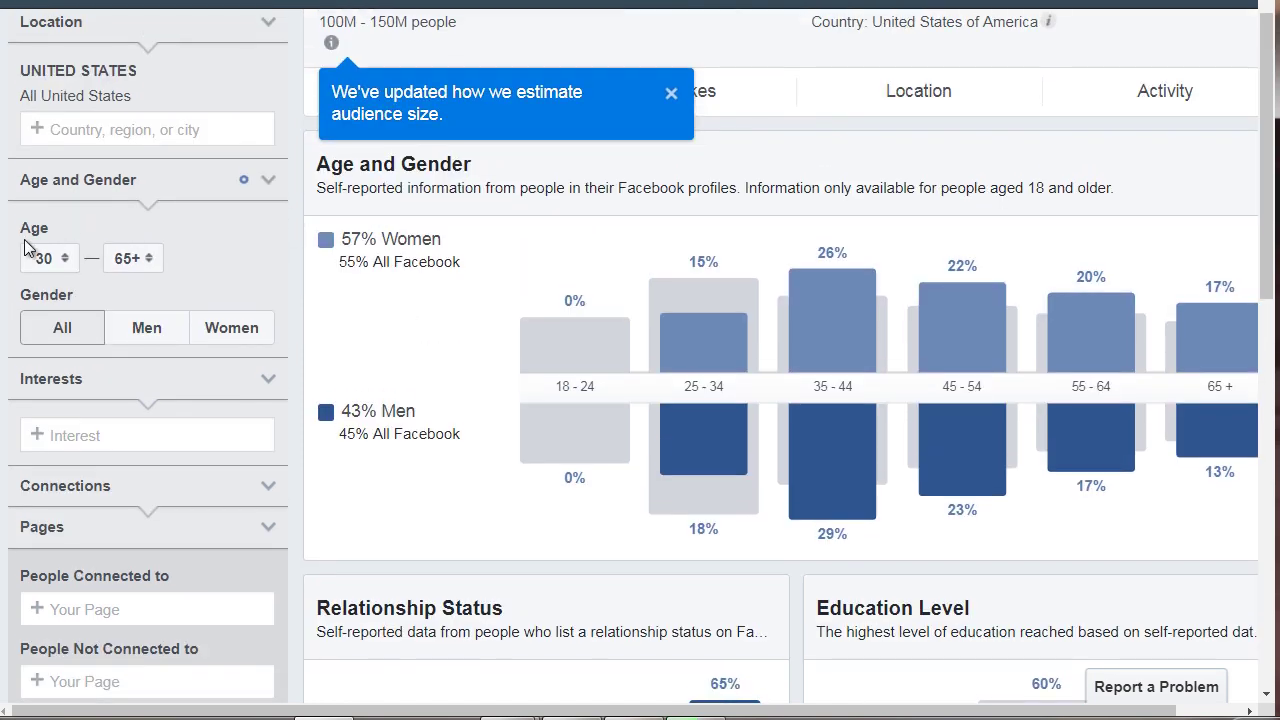
pyautogui.click(43, 258)
pyautogui.scroll(3, 58, 166)
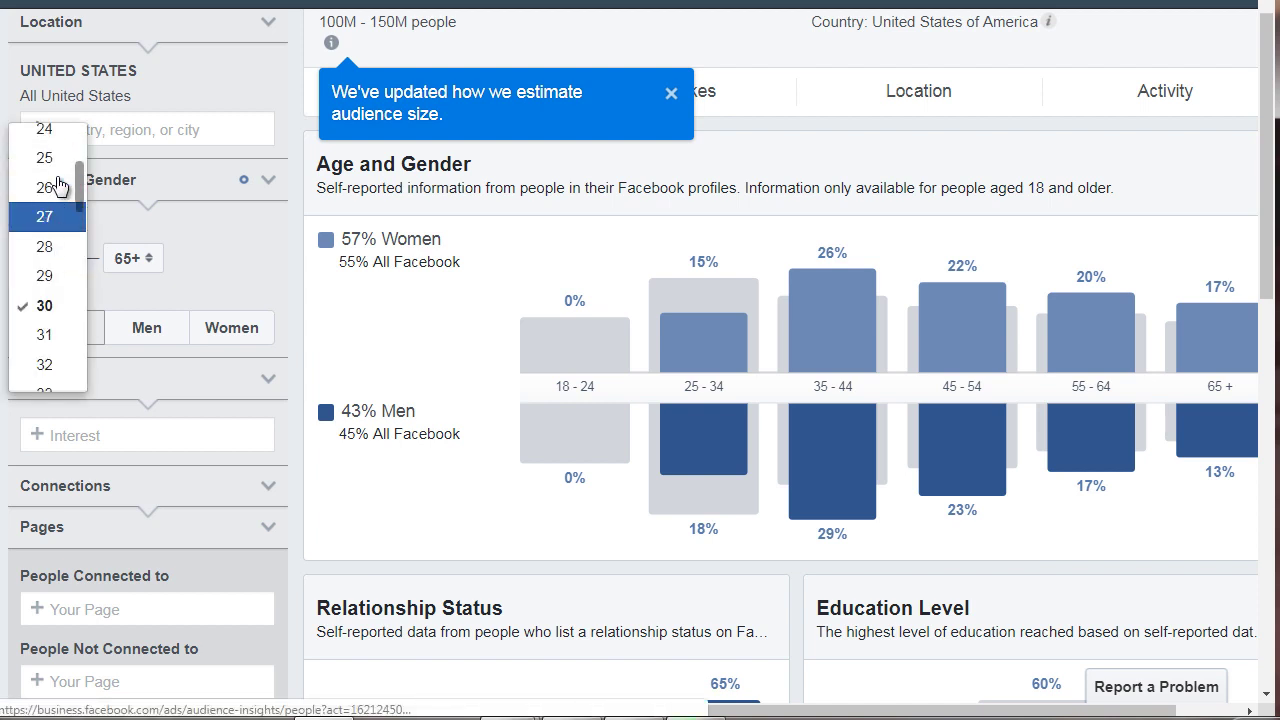
pyautogui.click(58, 155)
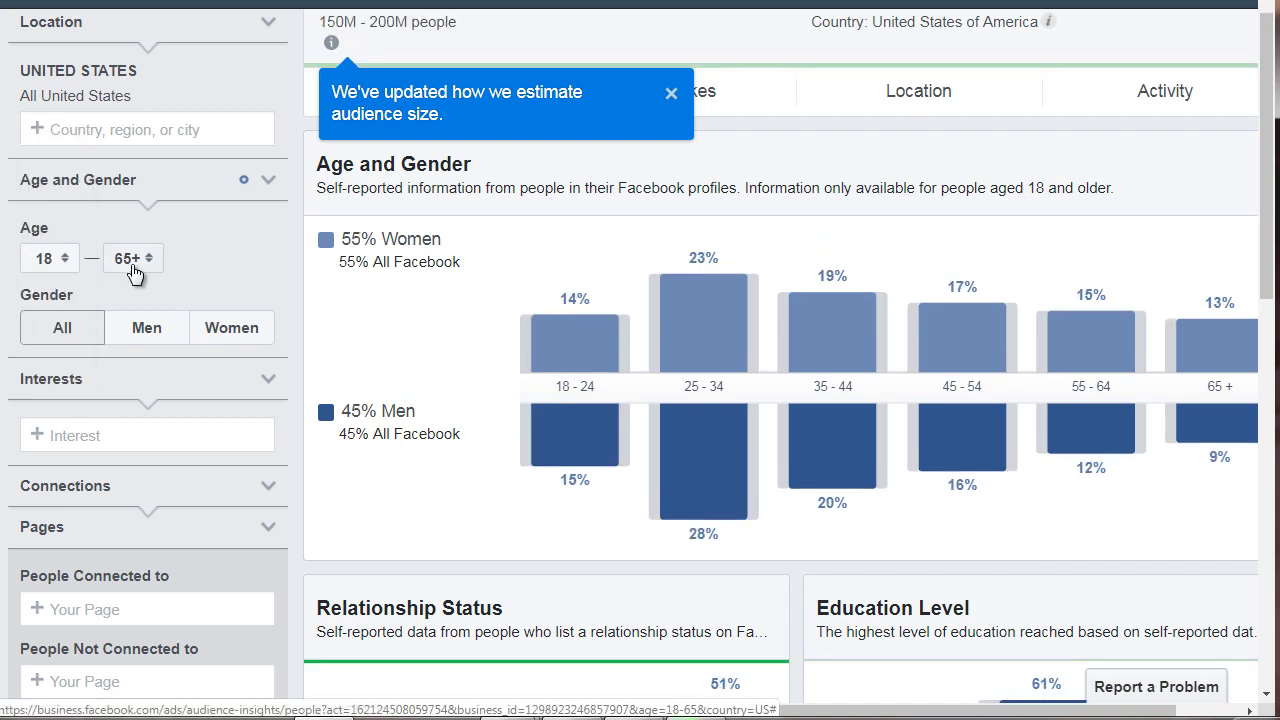
pyautogui.click(132, 266)
pyautogui.scroll(14, 132, 272)
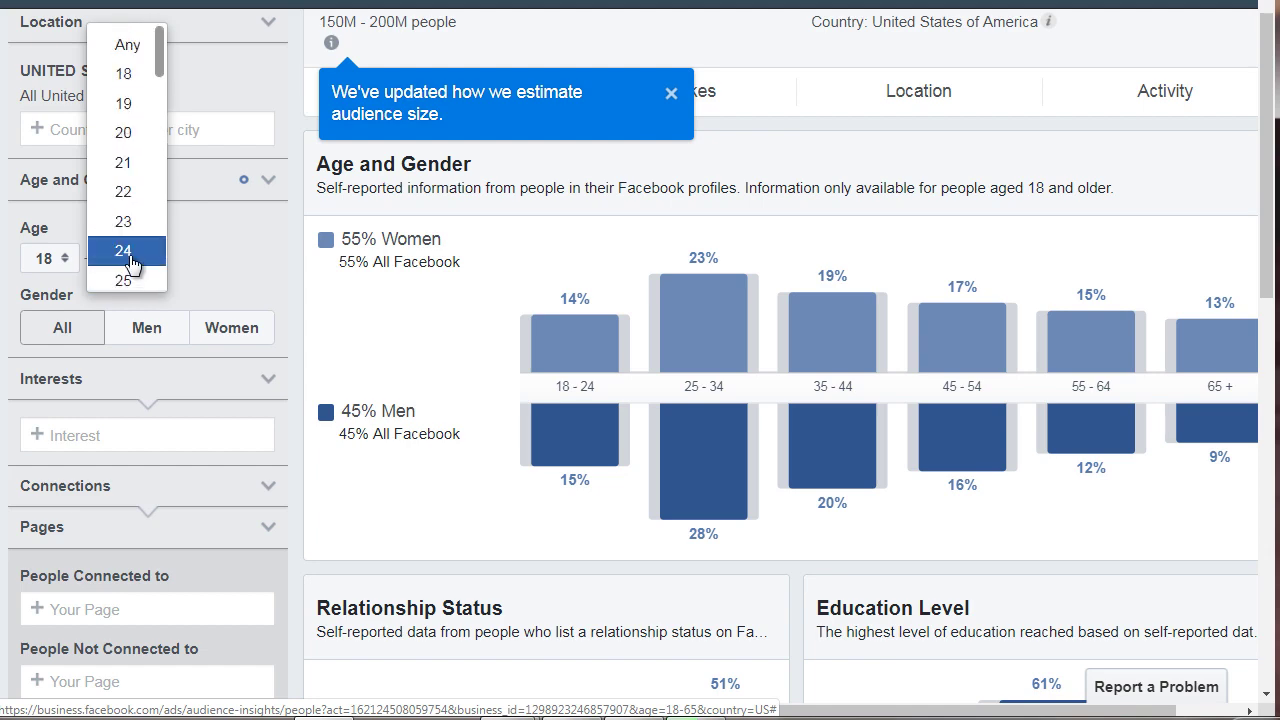
pyautogui.click(129, 45)
pyautogui.click(50, 262)
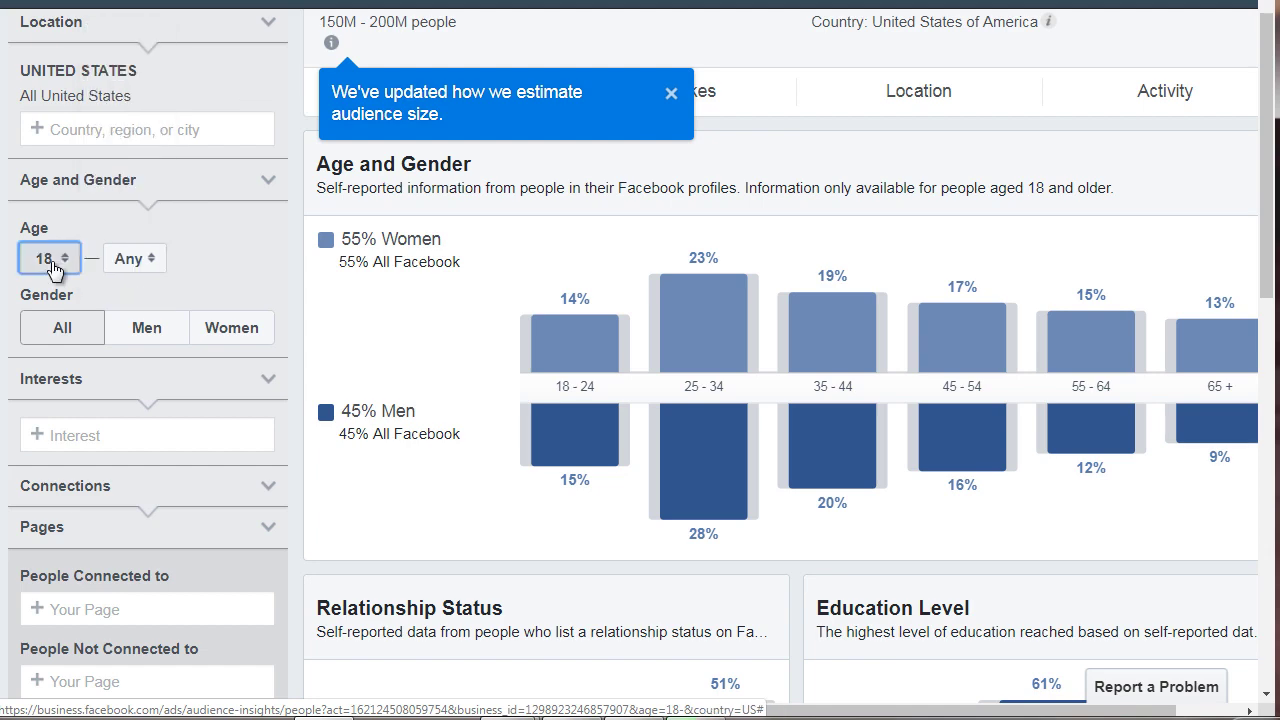
pyautogui.scroll(2, 55, 270)
pyautogui.click(11, 337)
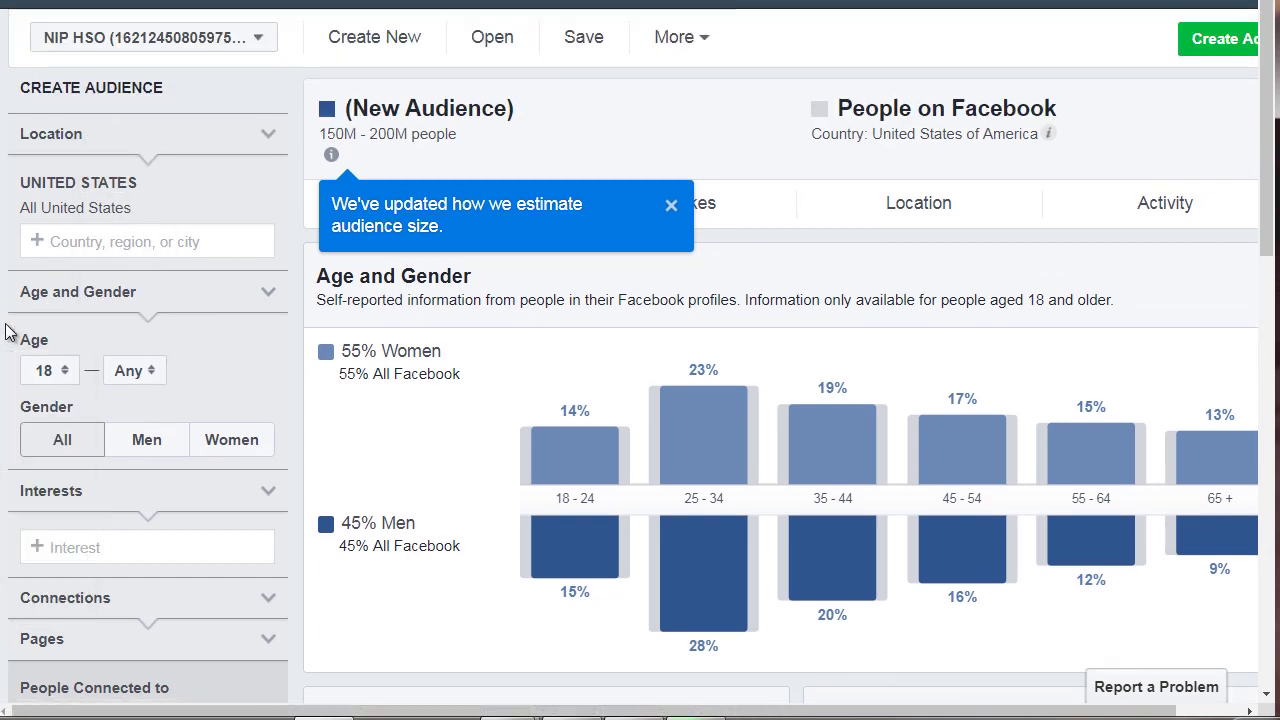
pyautogui.scroll(-1, 11, 330)
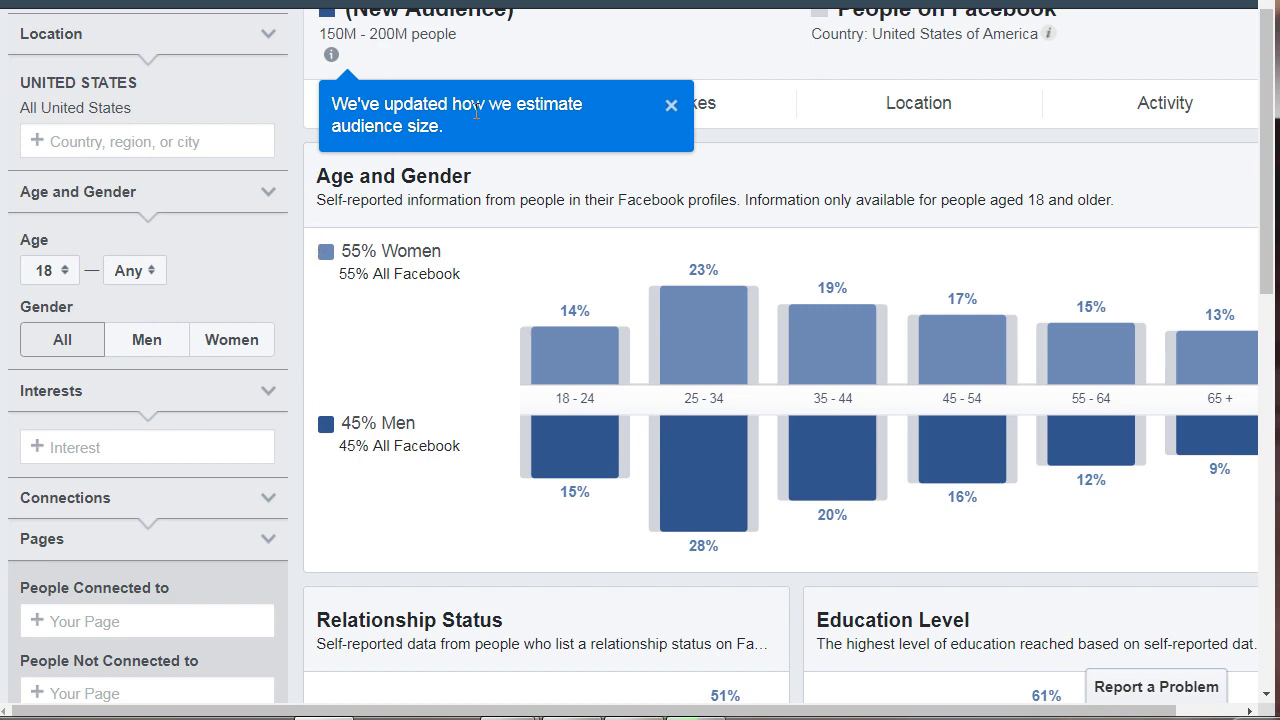
# Dismiss the size notice and add 'Scuba diving' (searched as 'scuba') to the Interests filter.
pyautogui.click(672, 106)
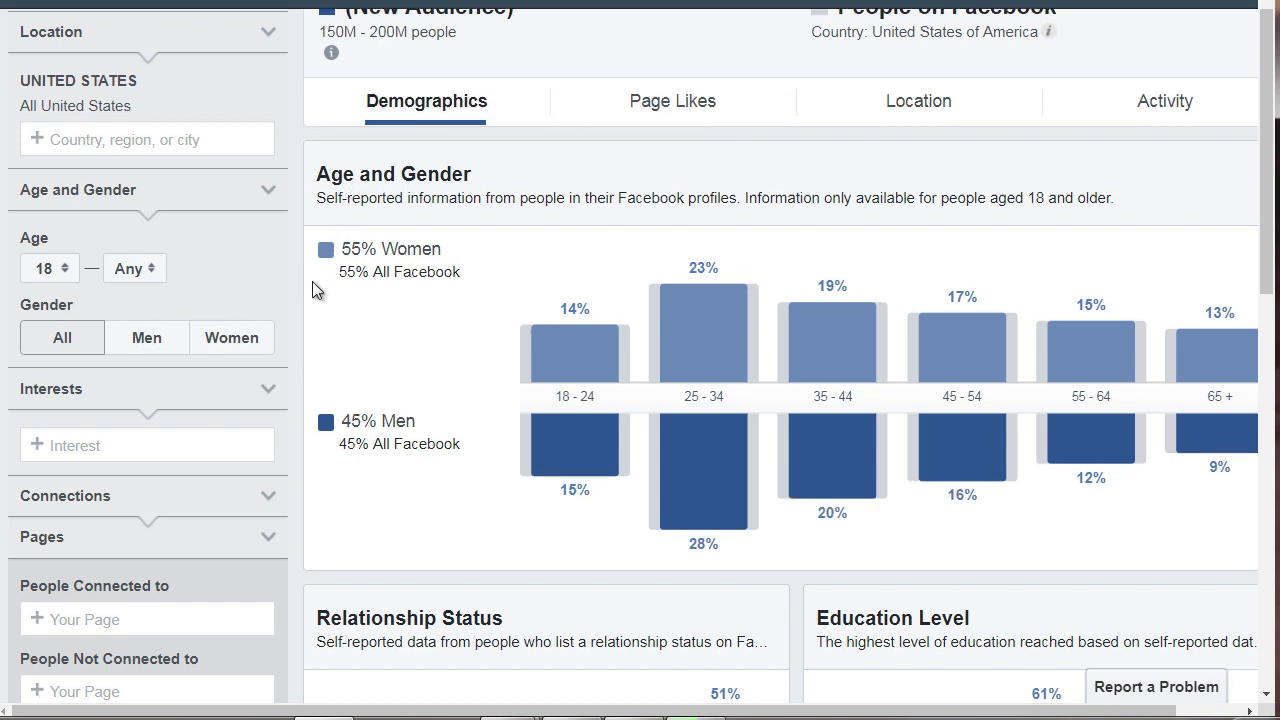
pyautogui.scroll(-2, 312, 287)
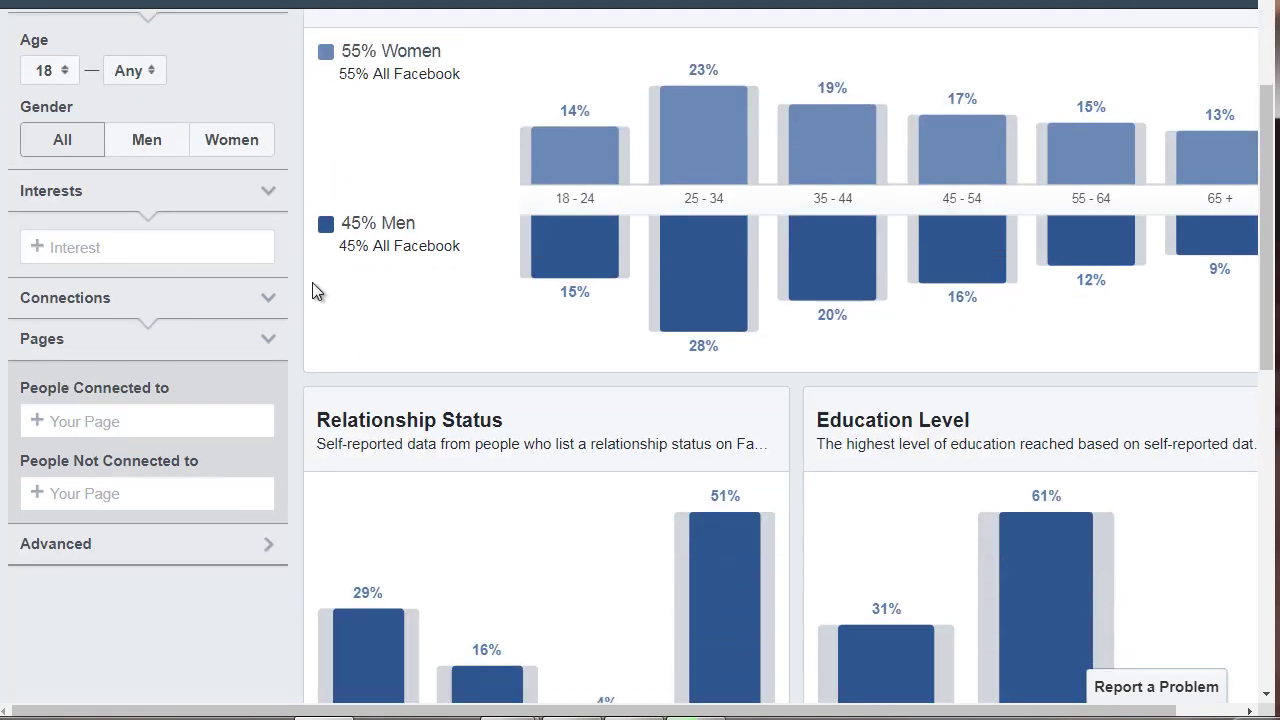
pyautogui.click(82, 246)
pyautogui.write('scuba')
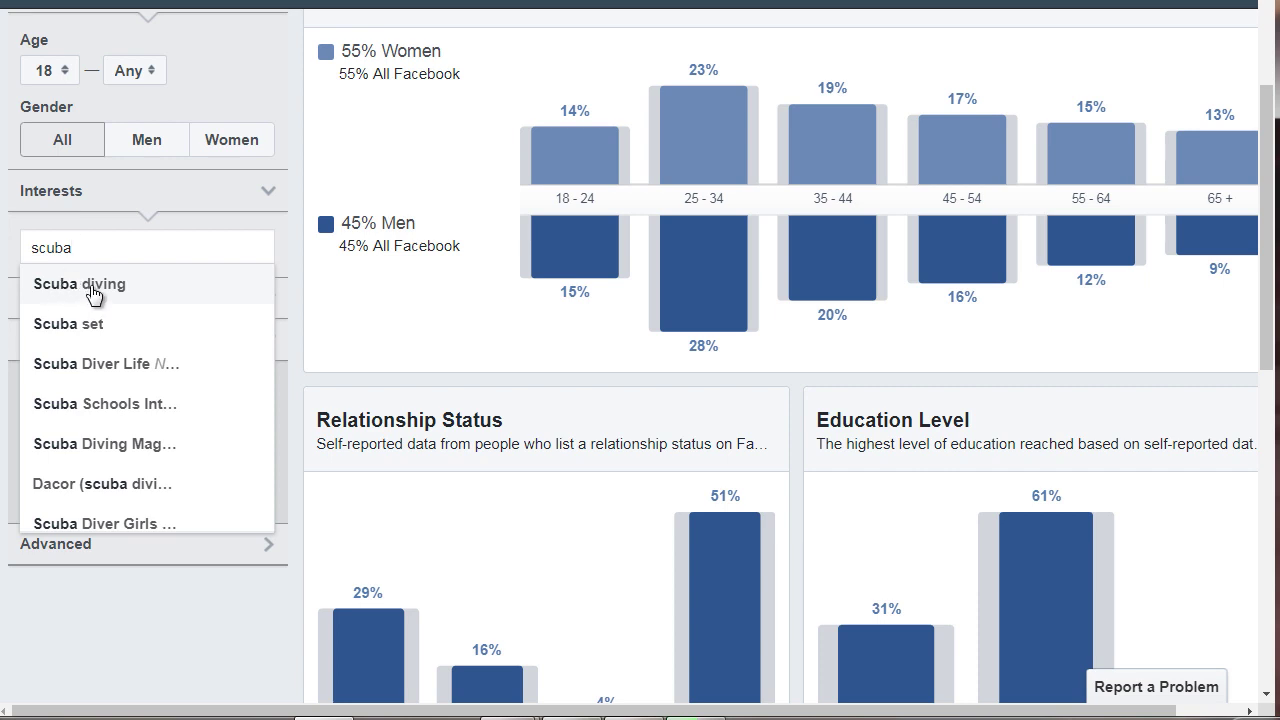
pyautogui.click(92, 290)
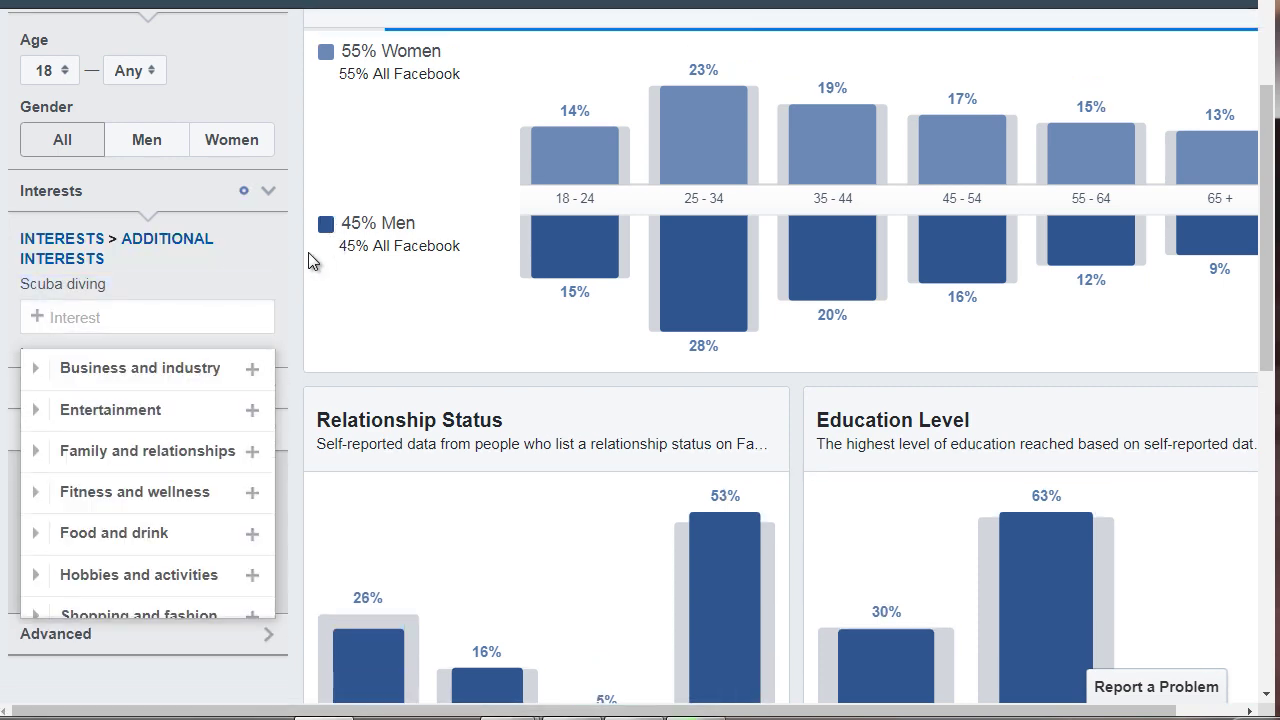
pyautogui.scroll(4, 328, 263)
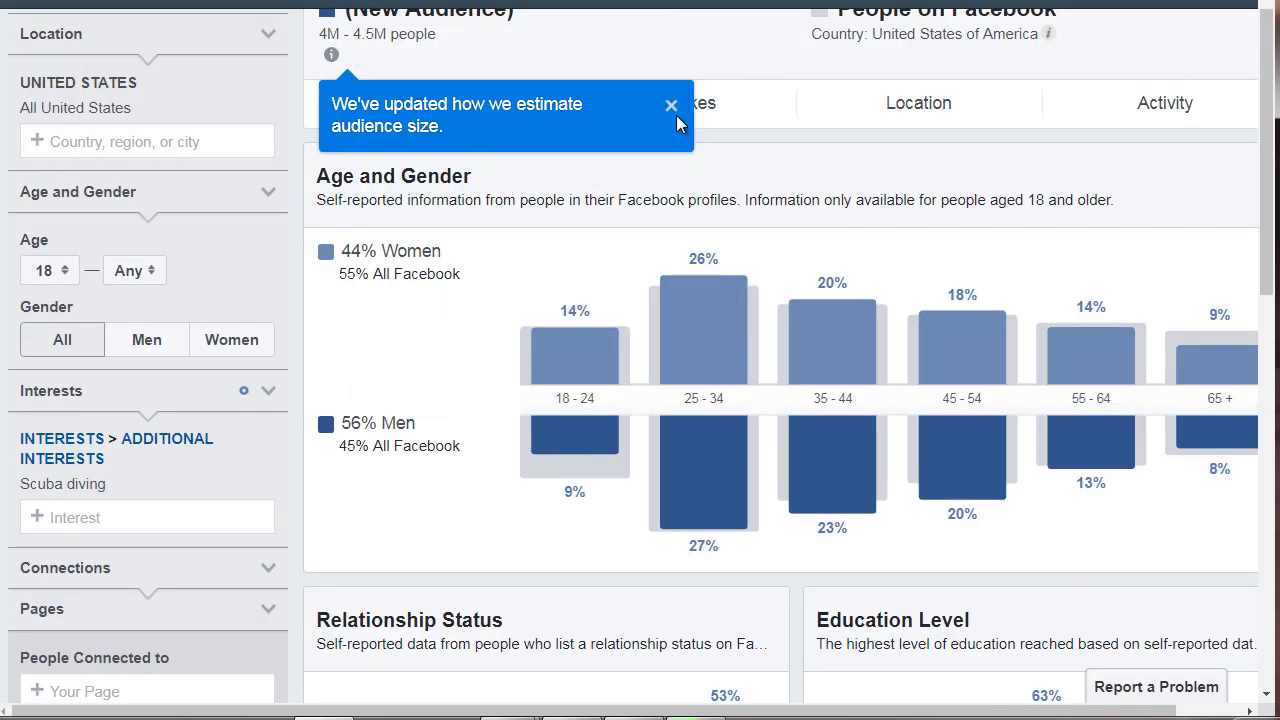
# Close the size popup and read the Age and Gender bars: peak at 25–34, 26% women, 27% men.
pyautogui.click(671, 106)
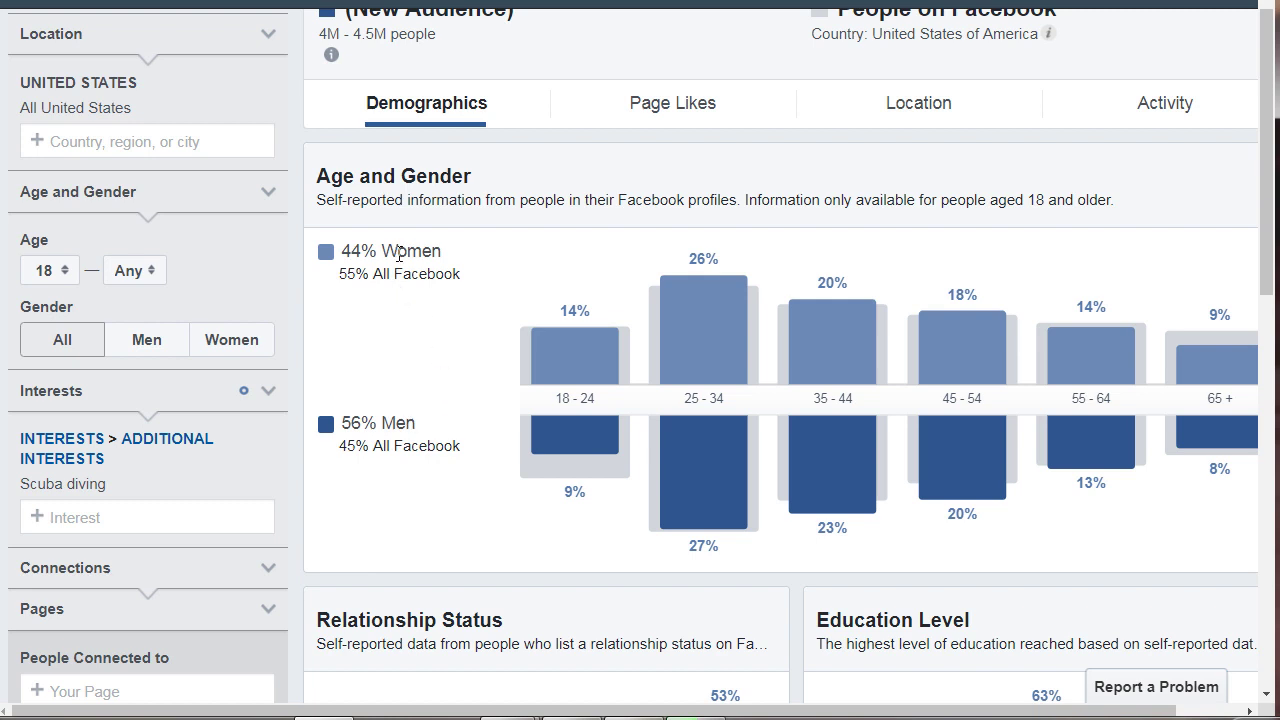
pyautogui.moveTo(694, 434)
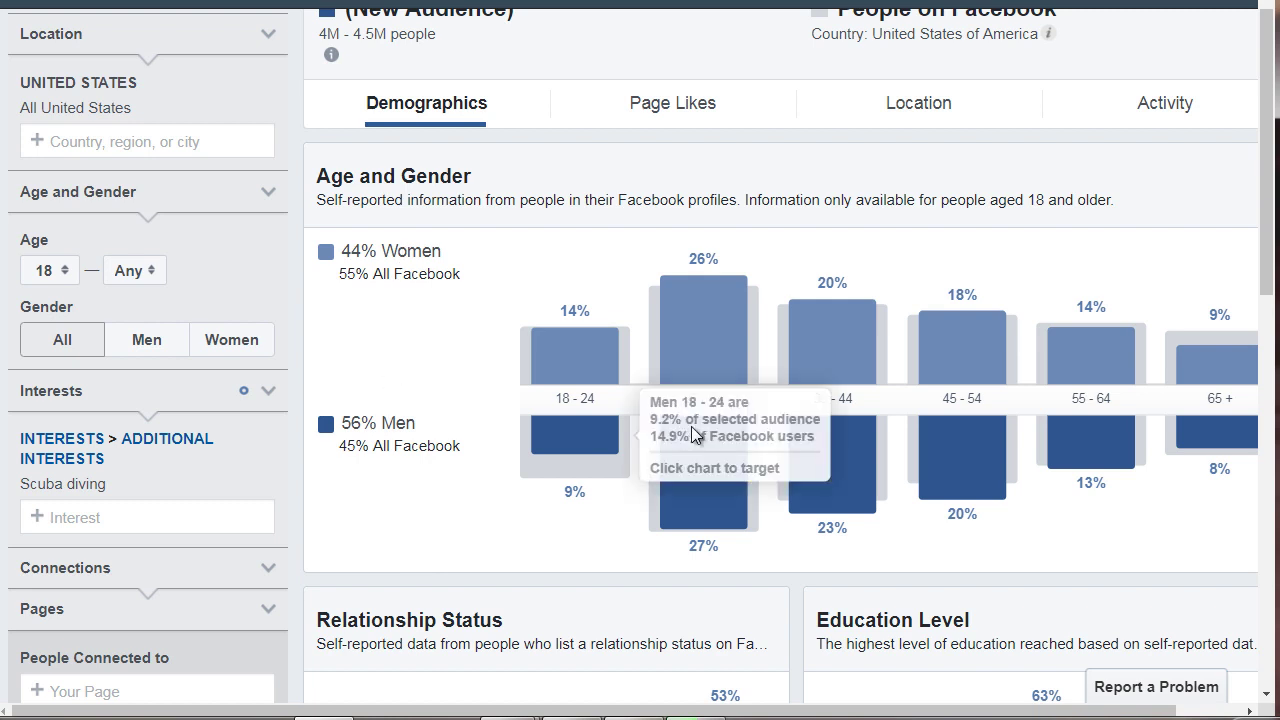
pyautogui.moveTo(924, 494)
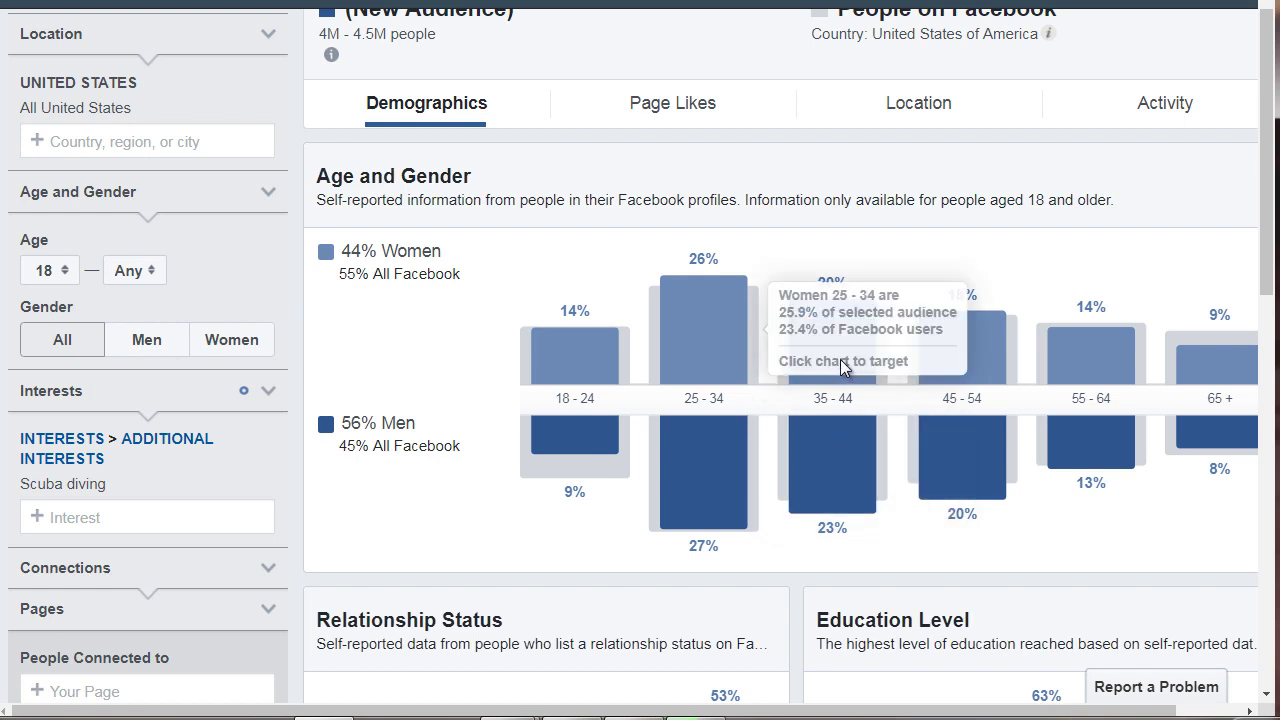
pyautogui.moveTo(1006, 361)
pyautogui.moveTo(552, 388)
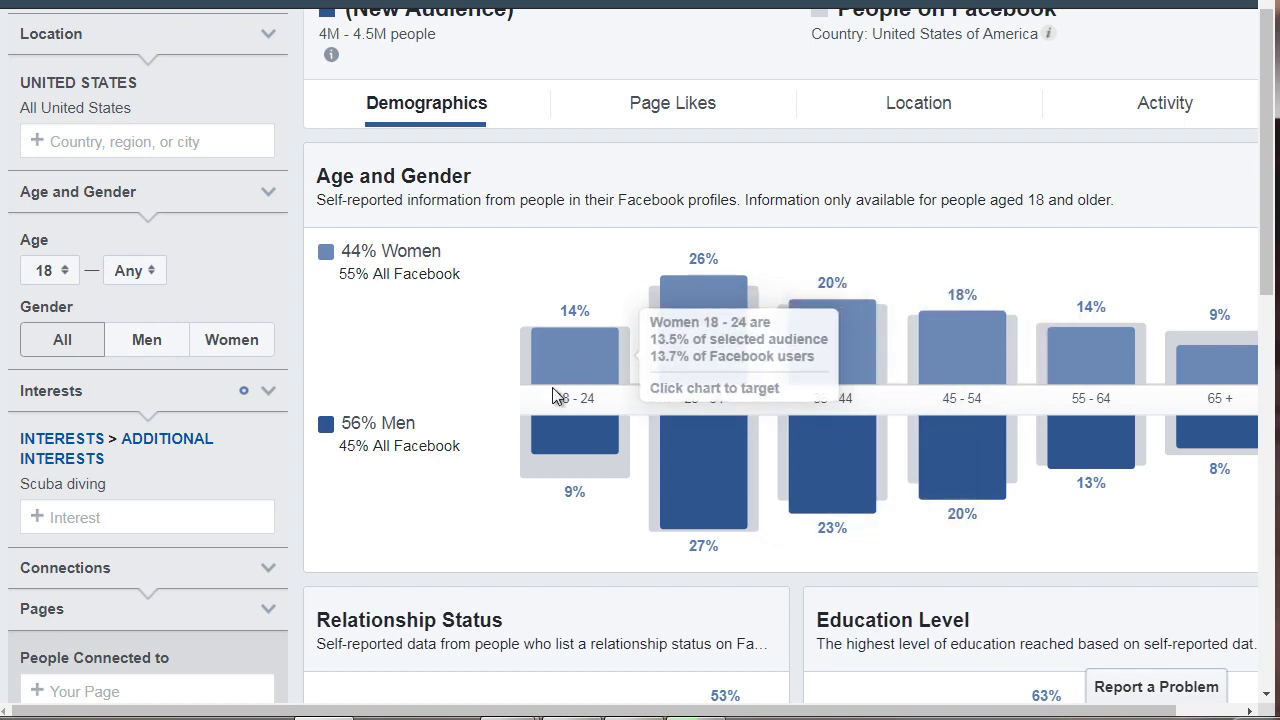
pyautogui.moveTo(693, 300)
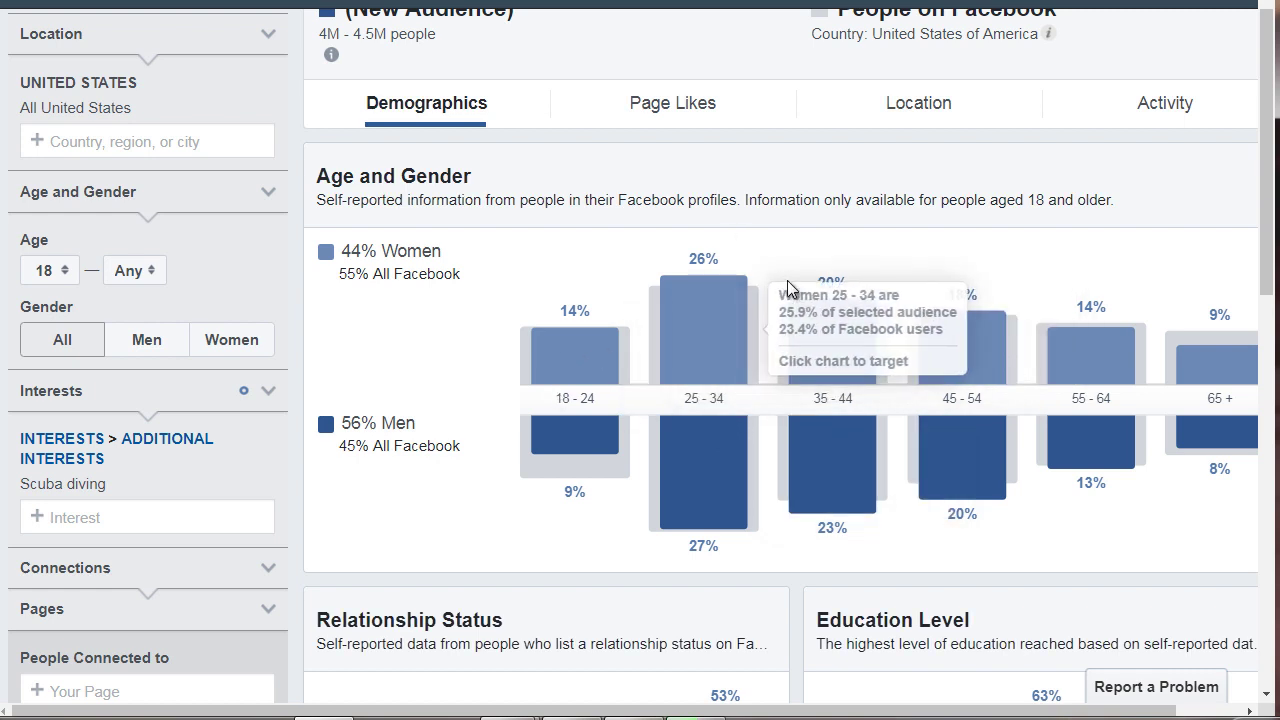
pyautogui.moveTo(1237, 380)
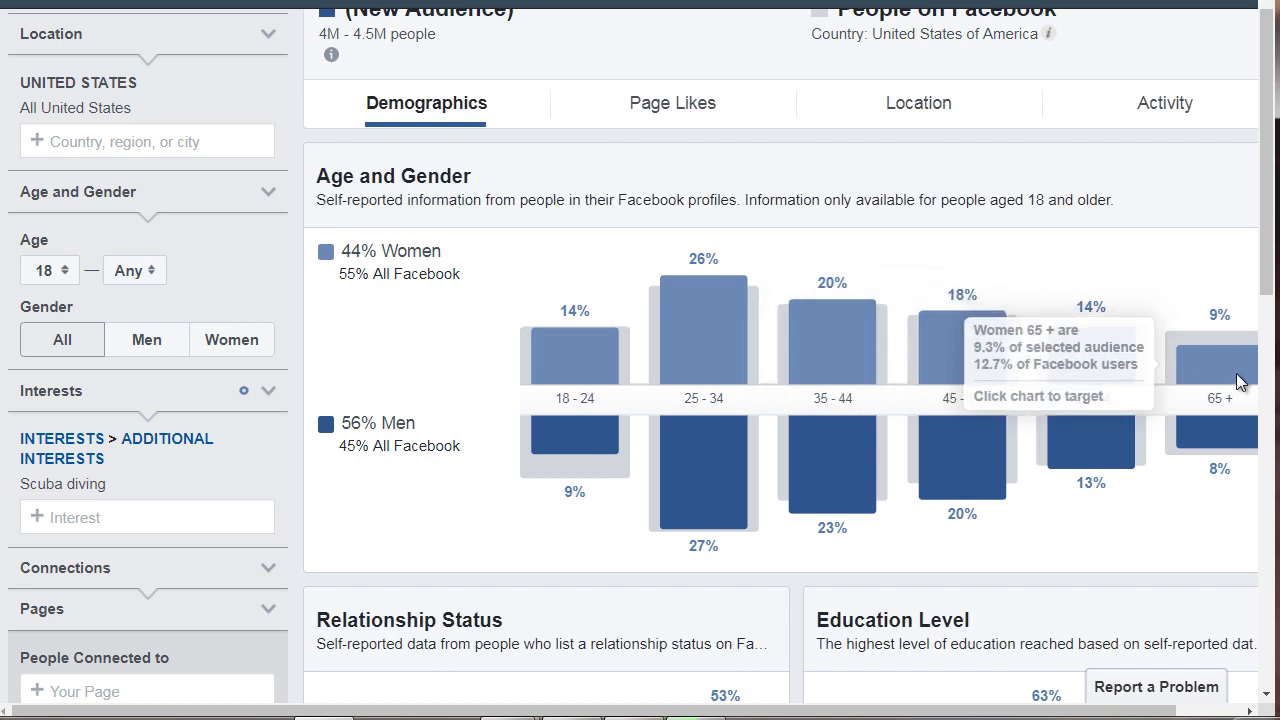
pyautogui.moveTo(832, 360)
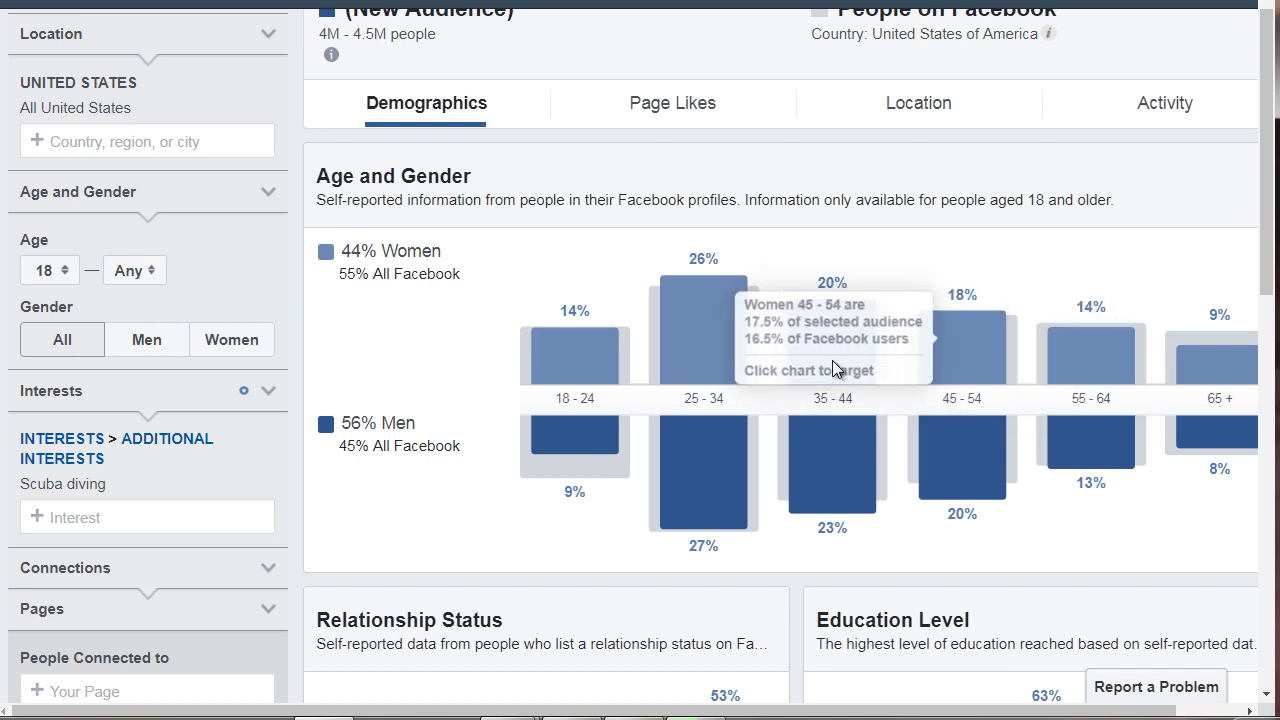
pyautogui.moveTo(780, 372)
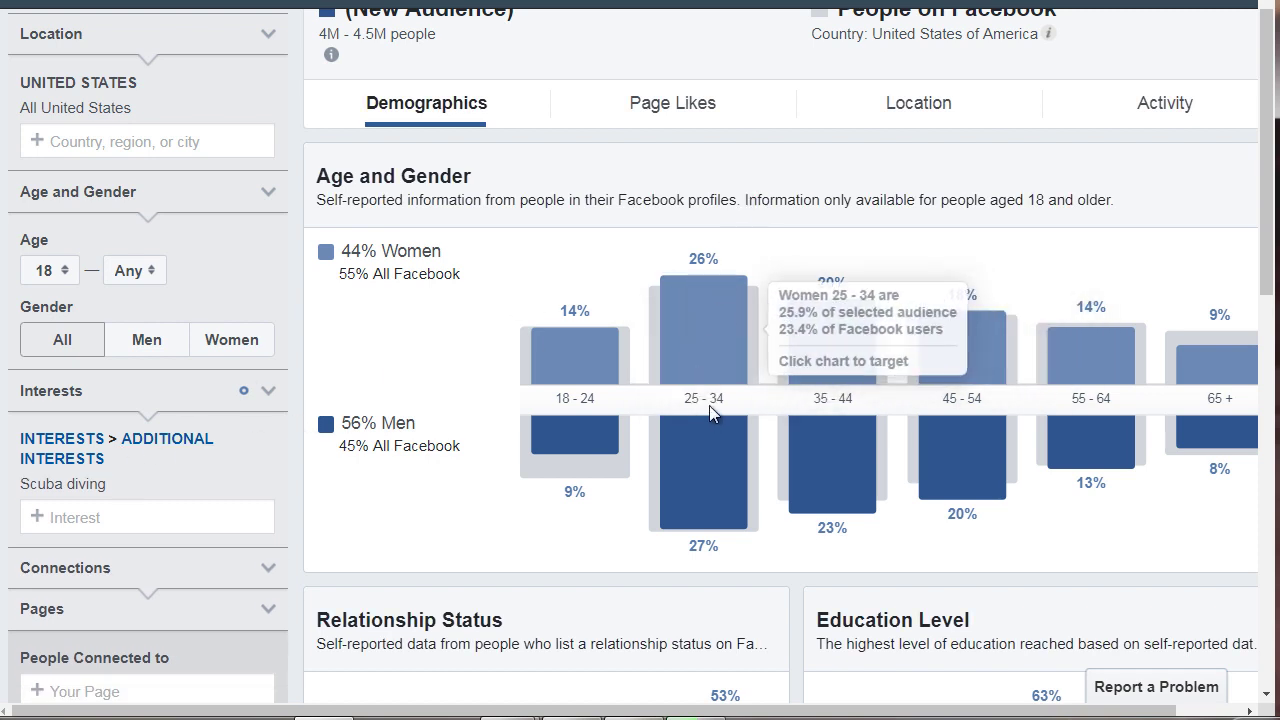
pyautogui.moveTo(710, 400)
pyautogui.moveTo(880, 384)
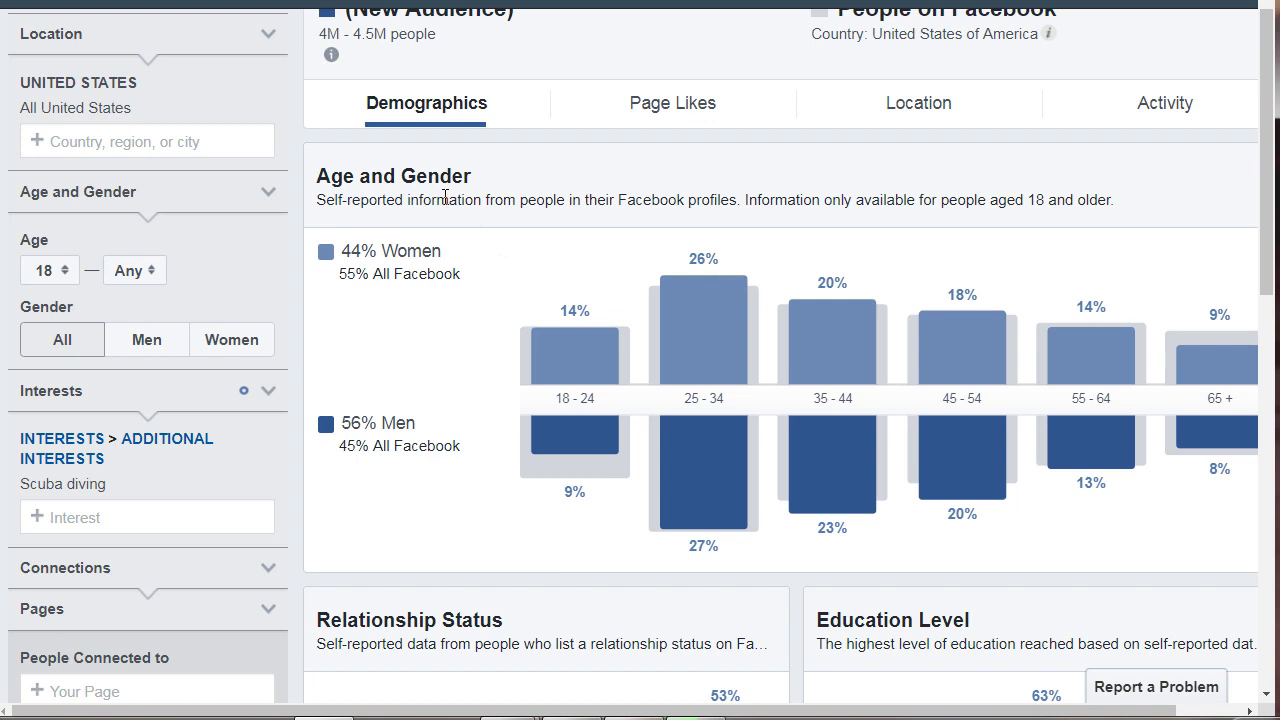
# Review Relationship Status (53% married) and Education Level (63% college) down to the Job Title table.
pyautogui.scroll(-3, 446, 198)
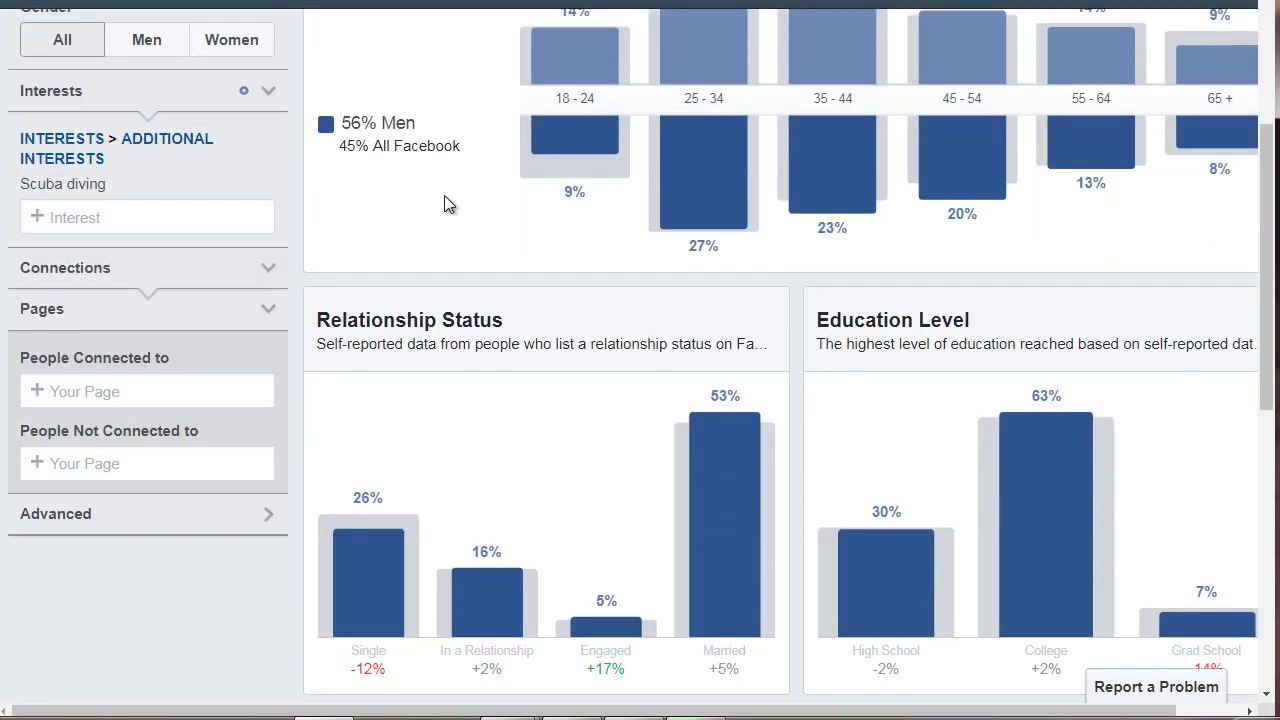
pyautogui.scroll(-3, 448, 195)
pyautogui.scroll(1, 461, 184)
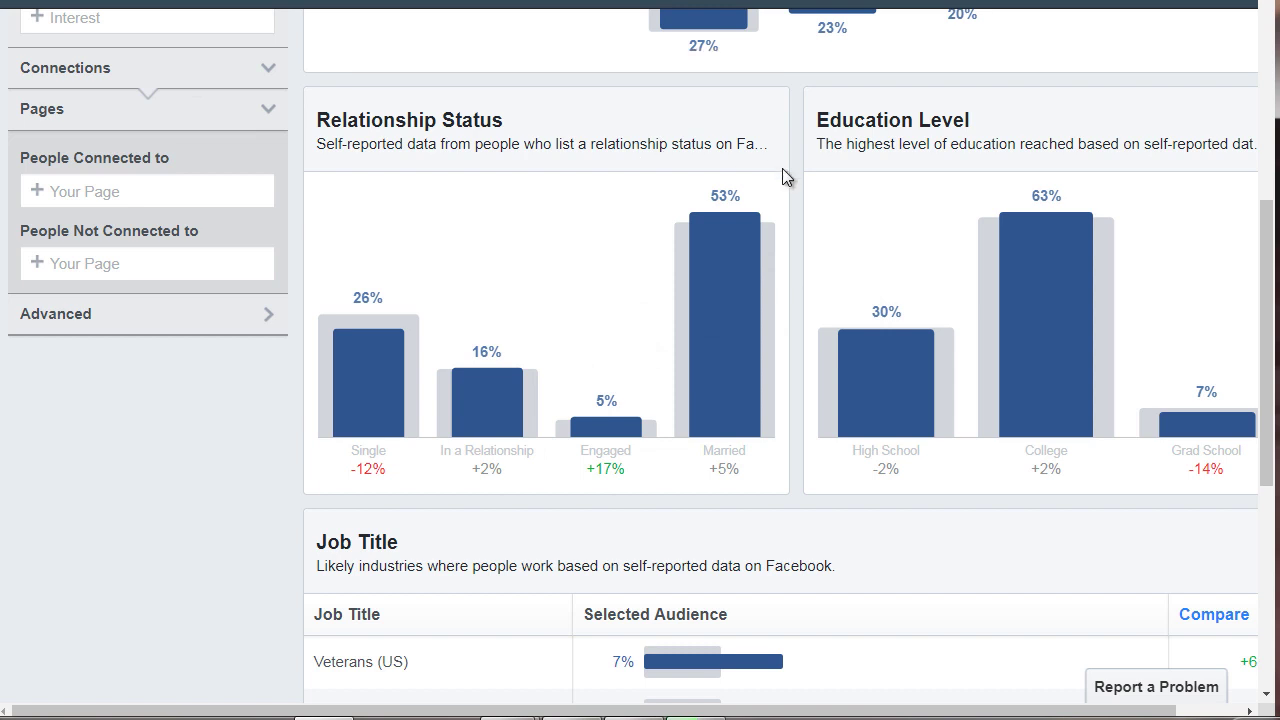
pyautogui.moveTo(734, 357)
pyautogui.moveTo(1087, 333)
pyautogui.scroll(-1, 789, 249)
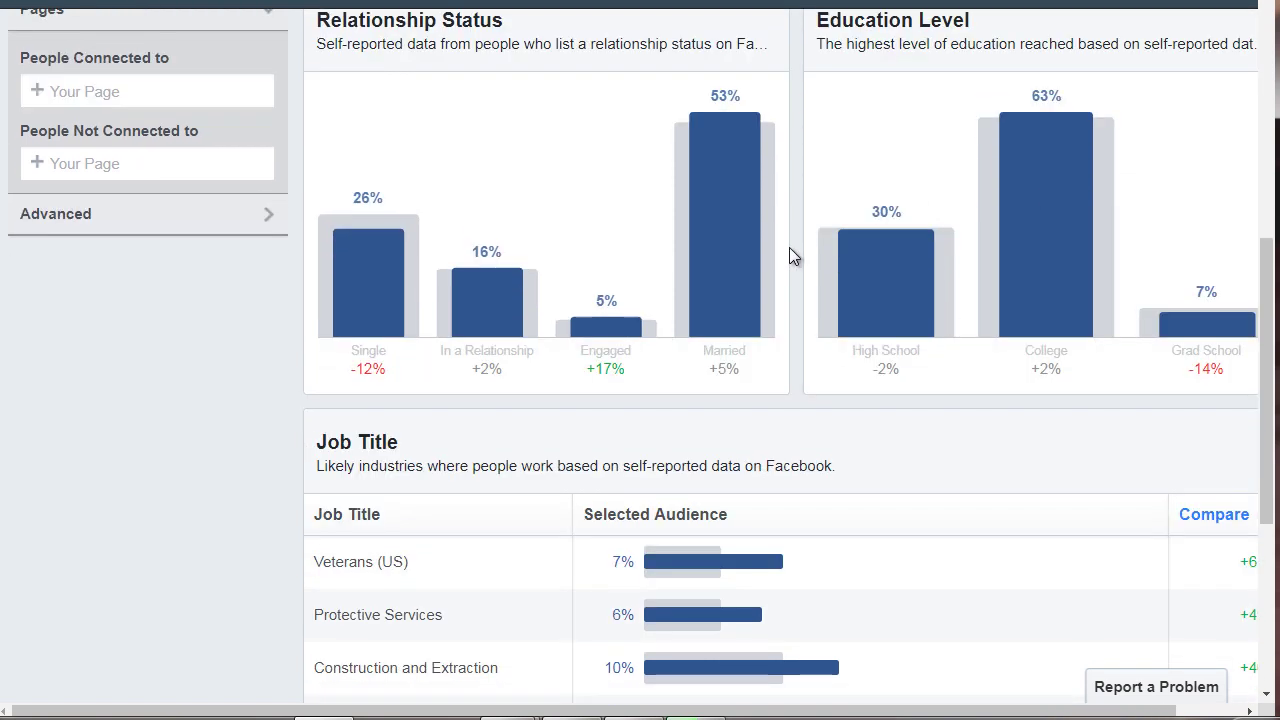
pyautogui.scroll(-4, 790, 247)
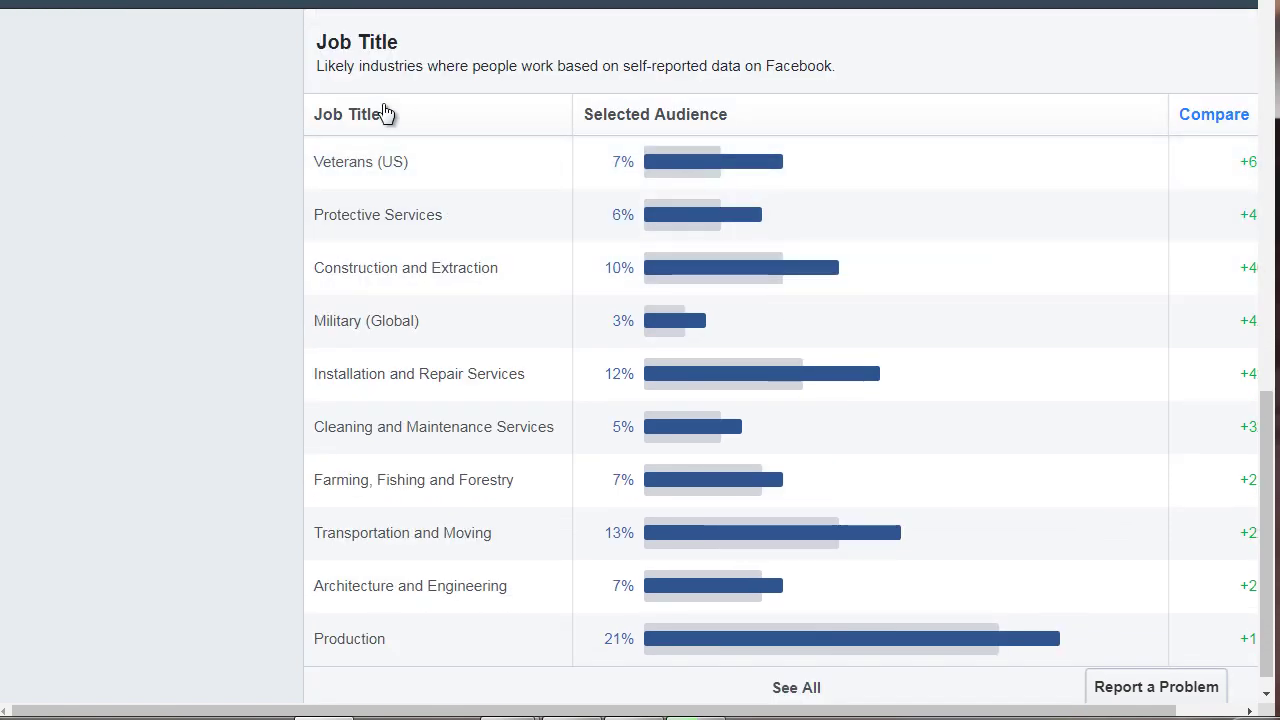
# Scroll the Job Title table right to read each Compare percentage, then return to the top.
pyautogui.scroll(-1, 845, 665)
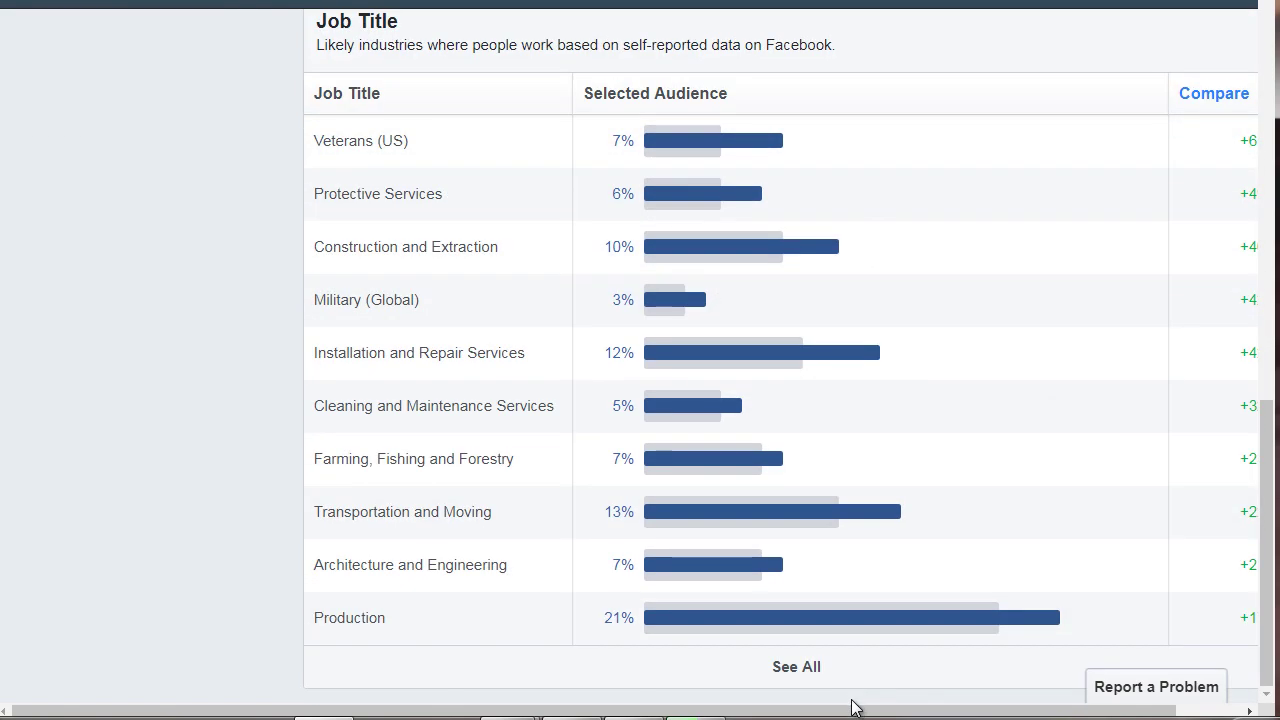
pyautogui.moveTo(852, 716); pyautogui.dragTo(909, 709)
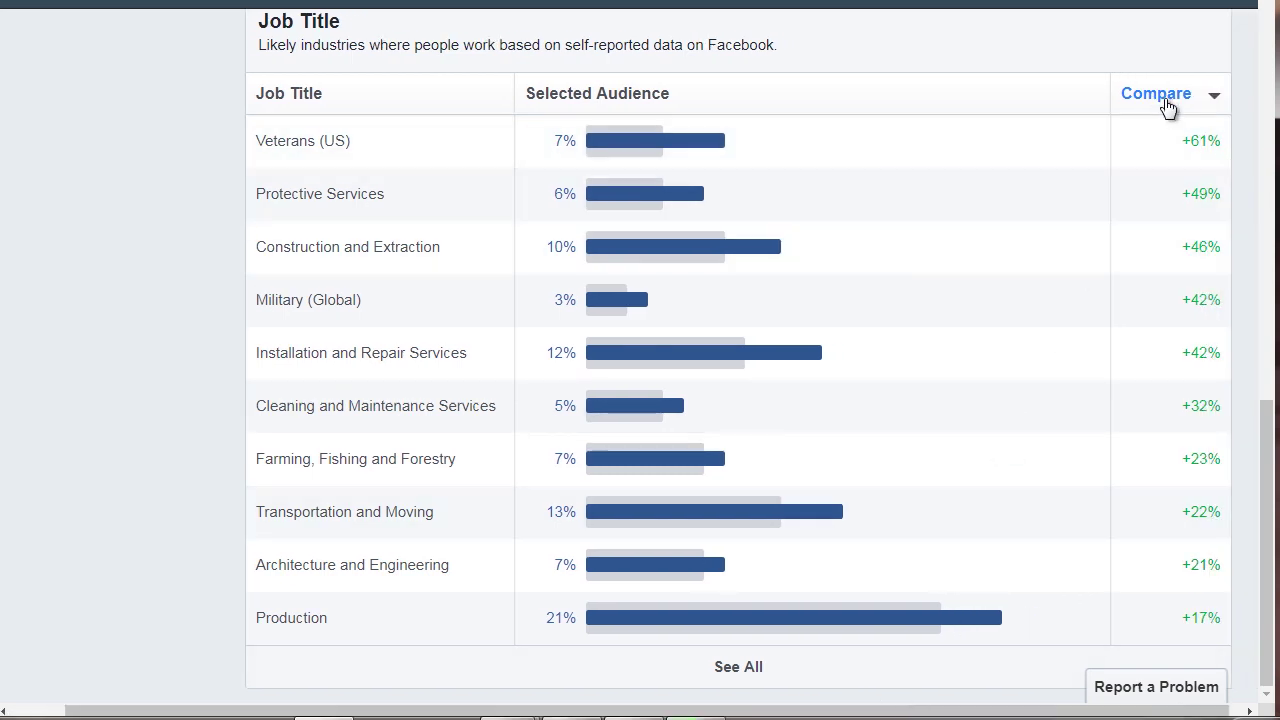
pyautogui.moveTo(1195, 132)
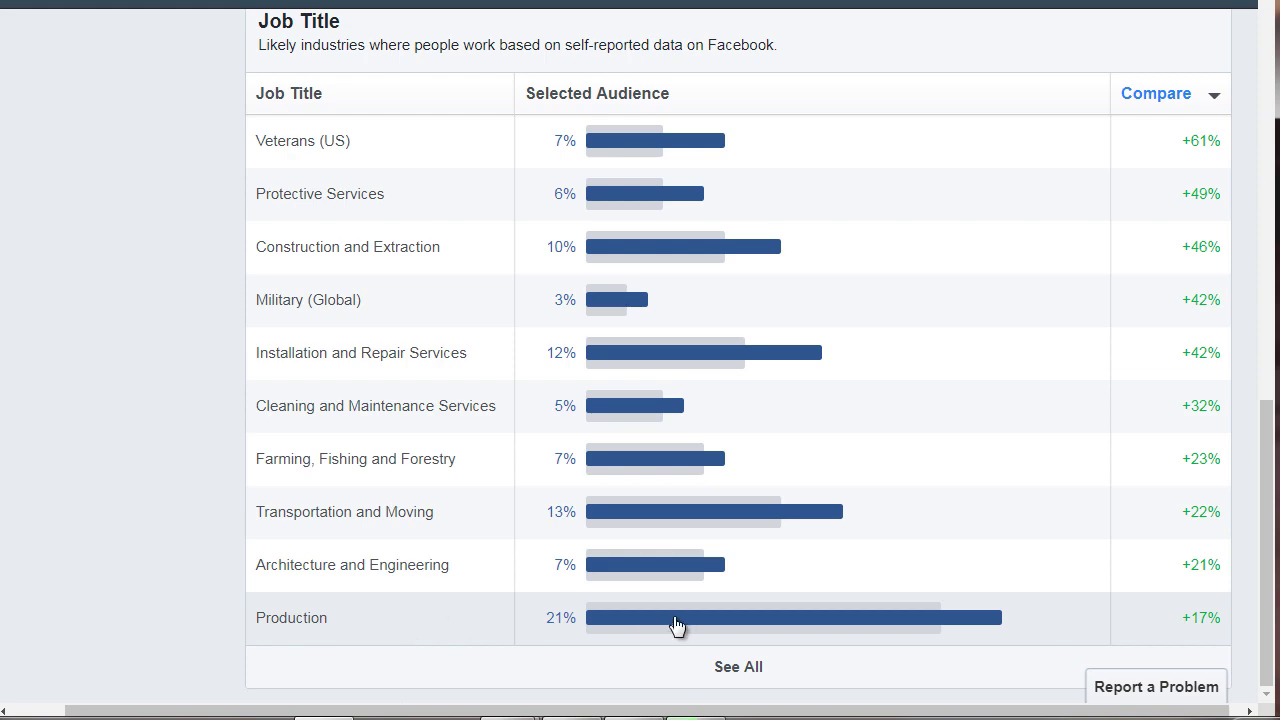
pyautogui.moveTo(637, 576)
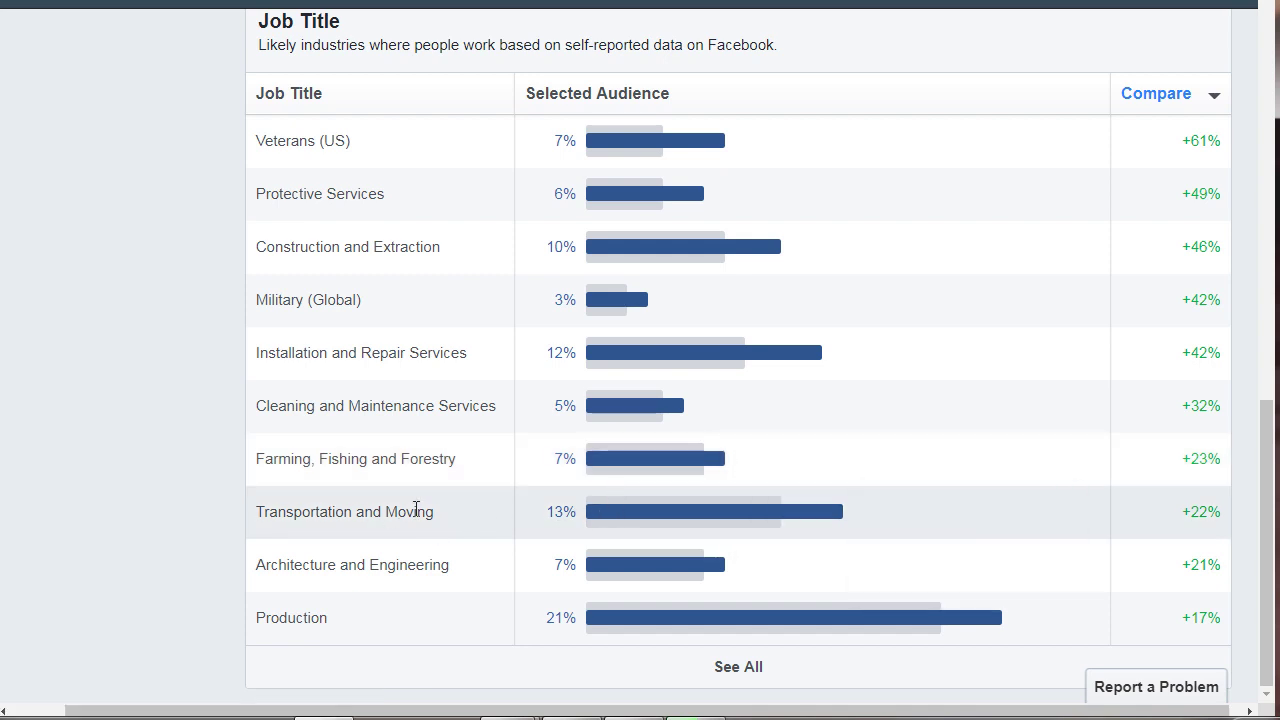
pyautogui.moveTo(601, 502)
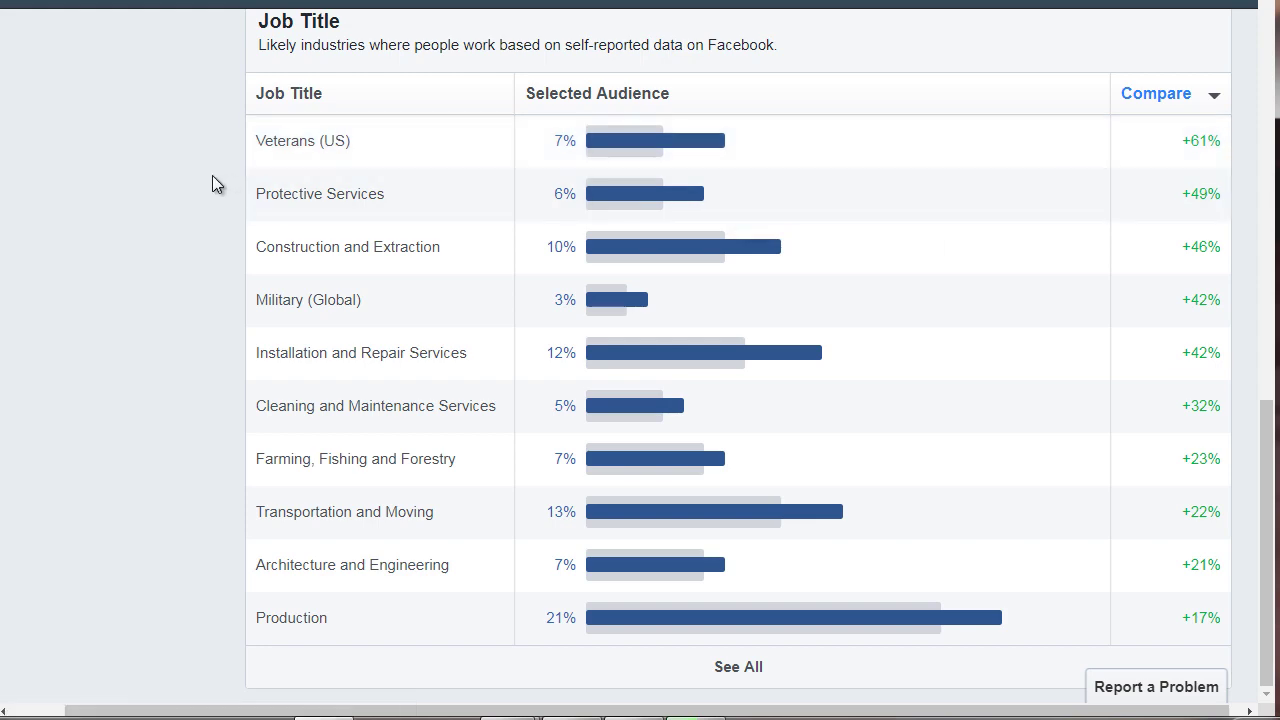
pyautogui.scroll(15, 205, 172)
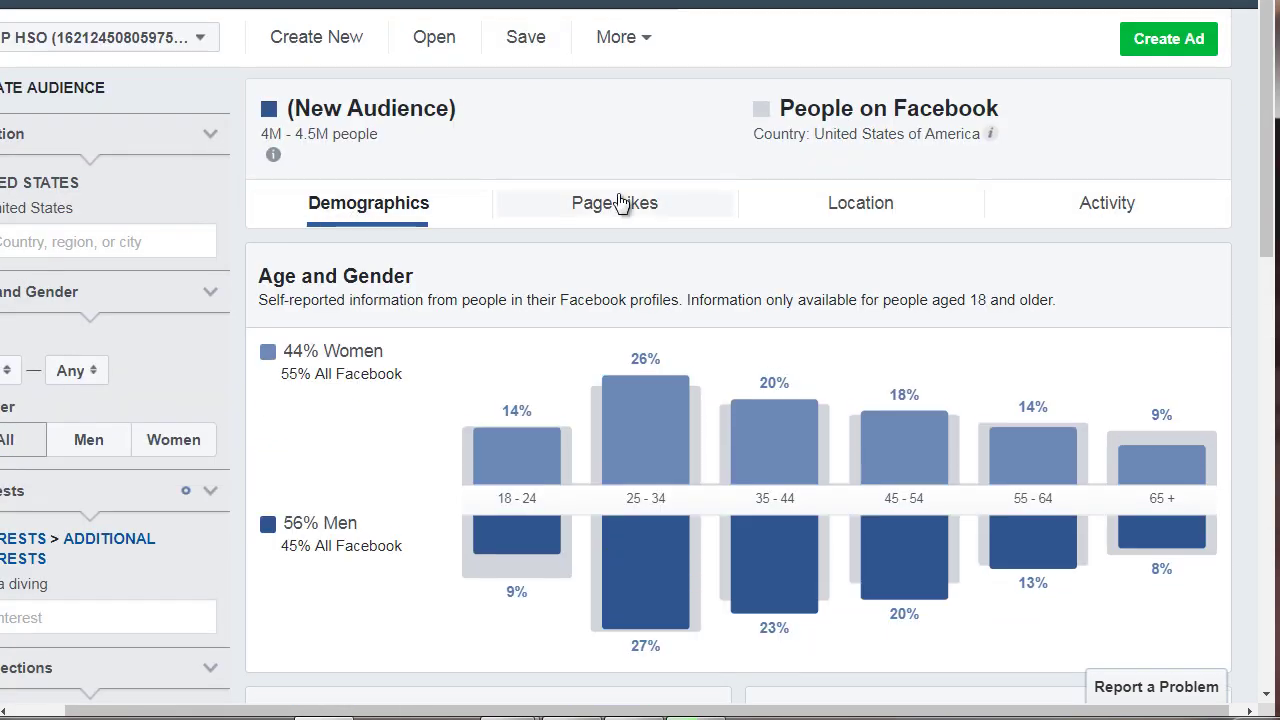
# Switch to the Page Likes tab and close the audience-size estimate tip.
pyautogui.click(620, 203)
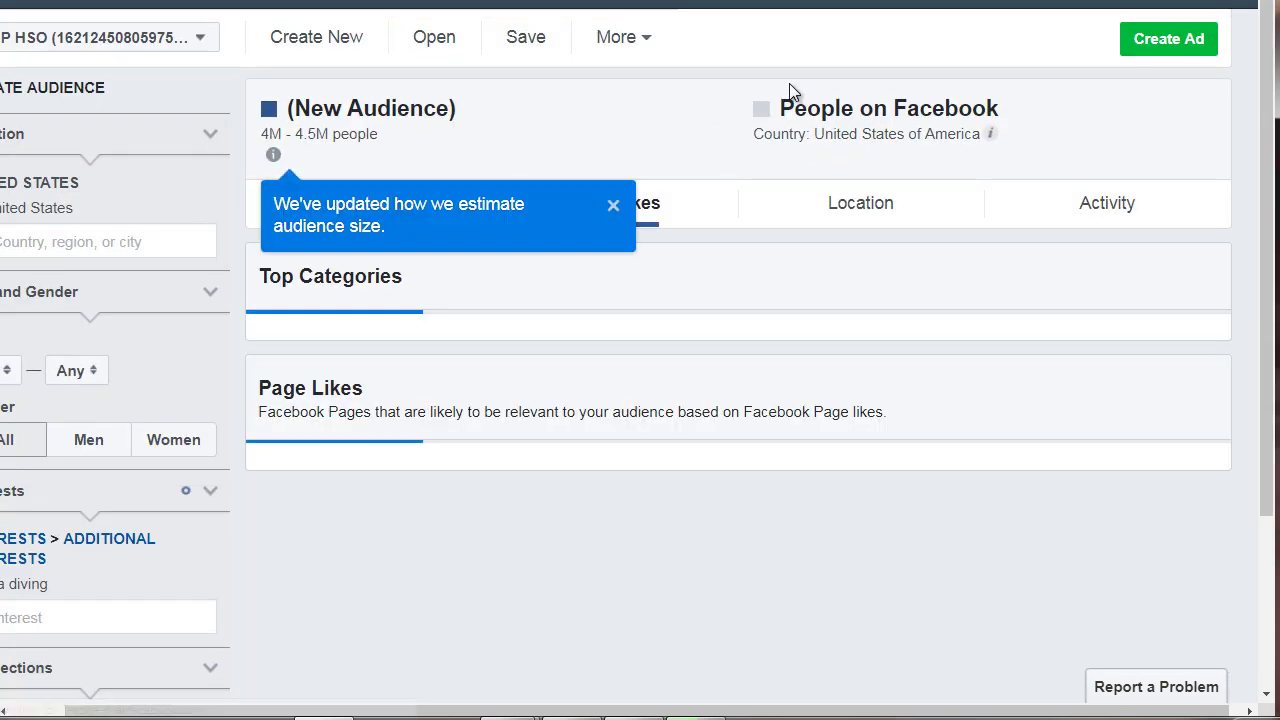
pyautogui.click(614, 206)
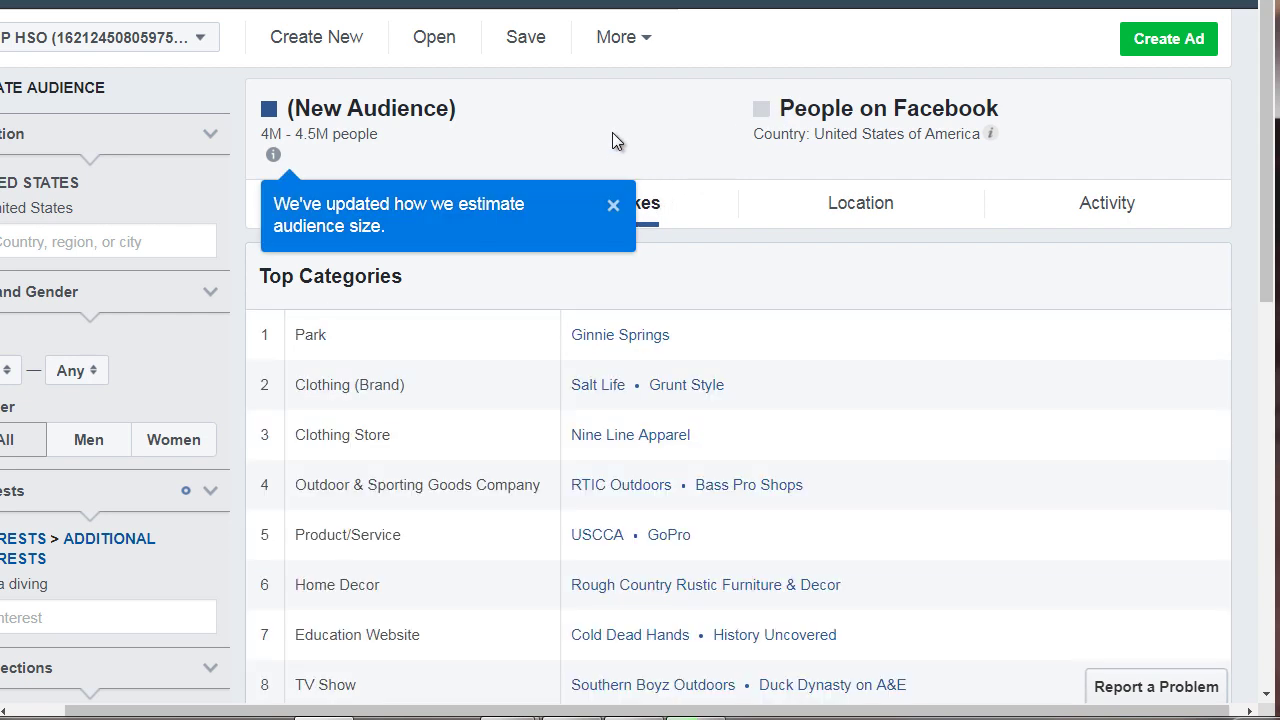
pyautogui.click(602, 208)
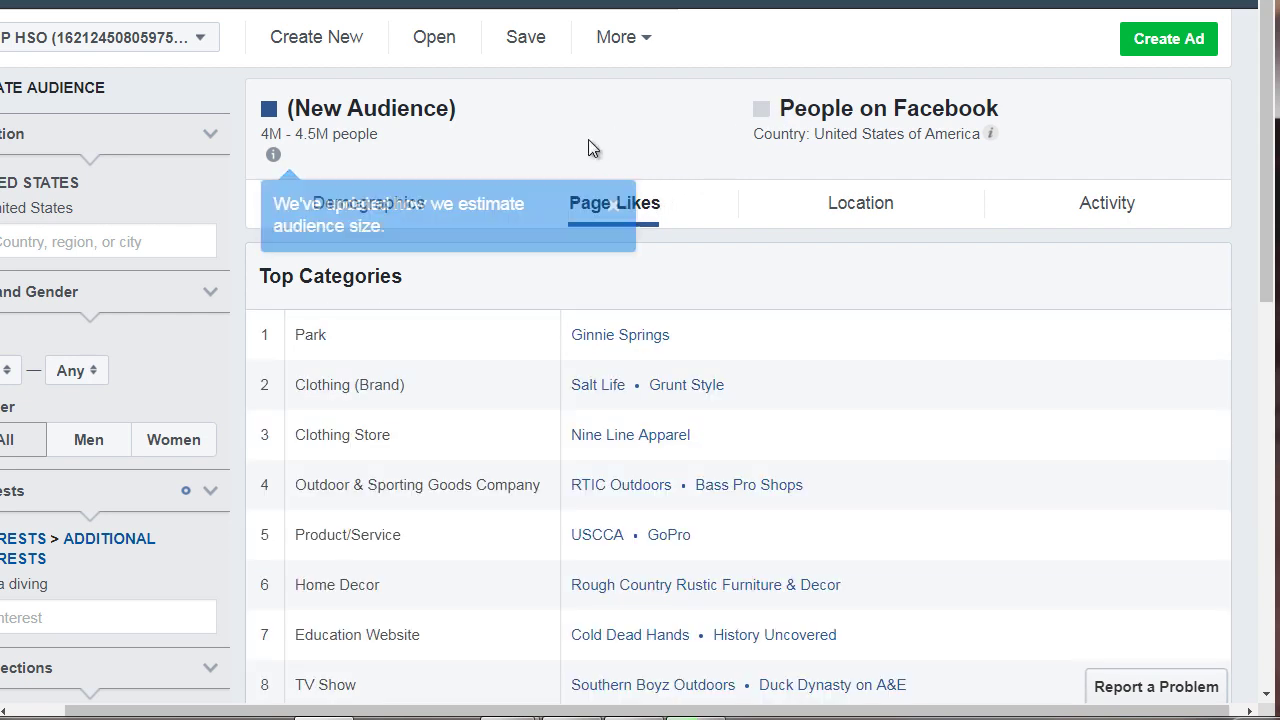
# Browse Top Categories and the Page Likes table, led by Ginnie Springs (Park, 317x affinity).
pyautogui.scroll(-1, 584, 127)
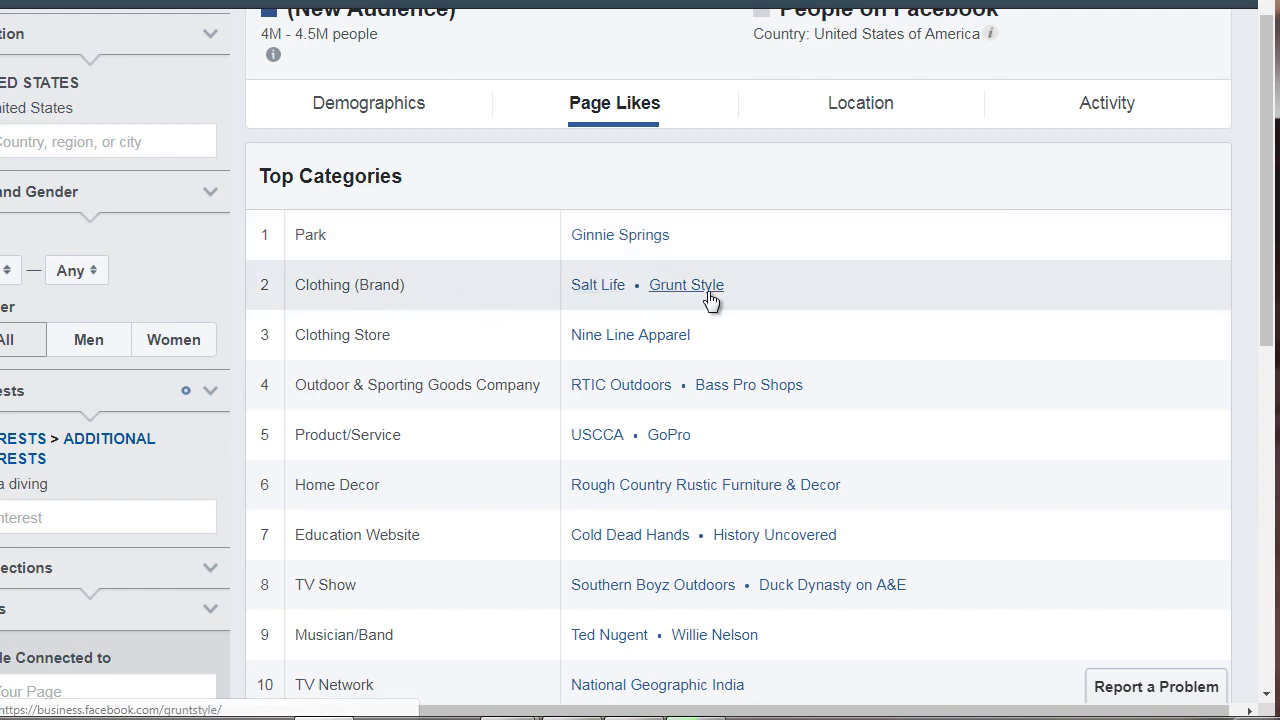
pyautogui.scroll(-1, 531, 320)
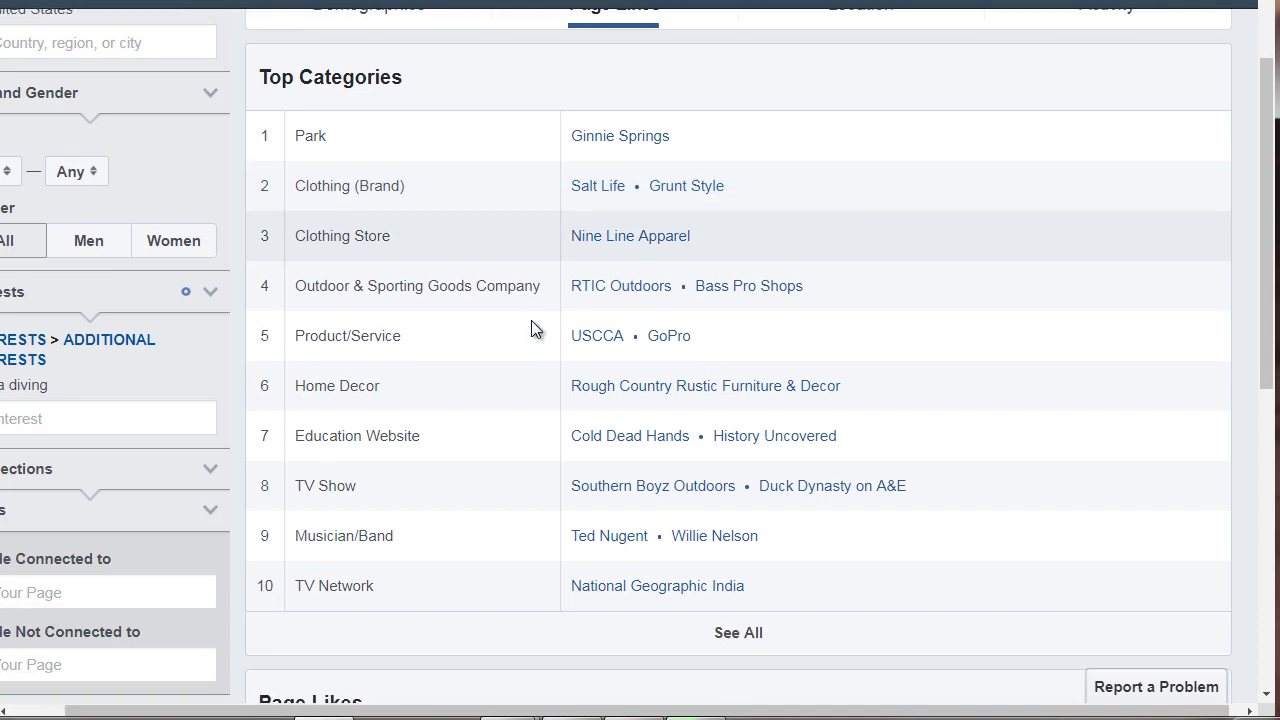
pyautogui.scroll(-1, 591, 299)
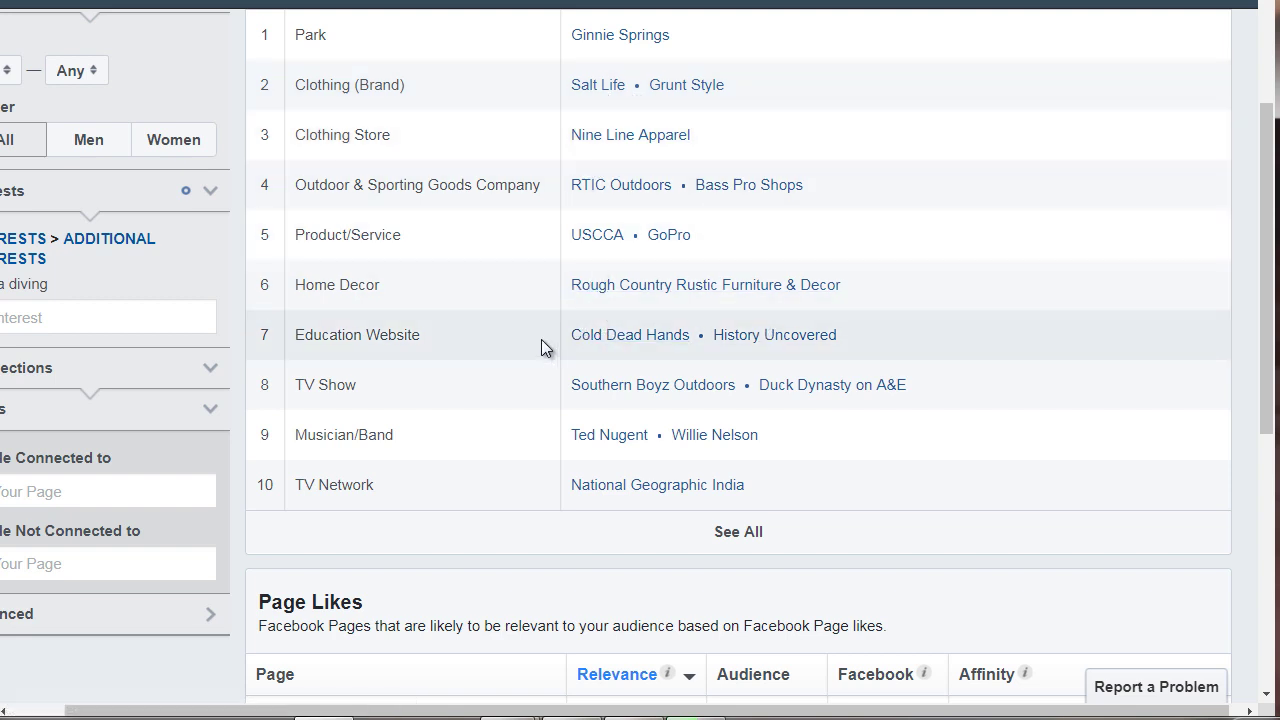
pyautogui.scroll(-1, 541, 339)
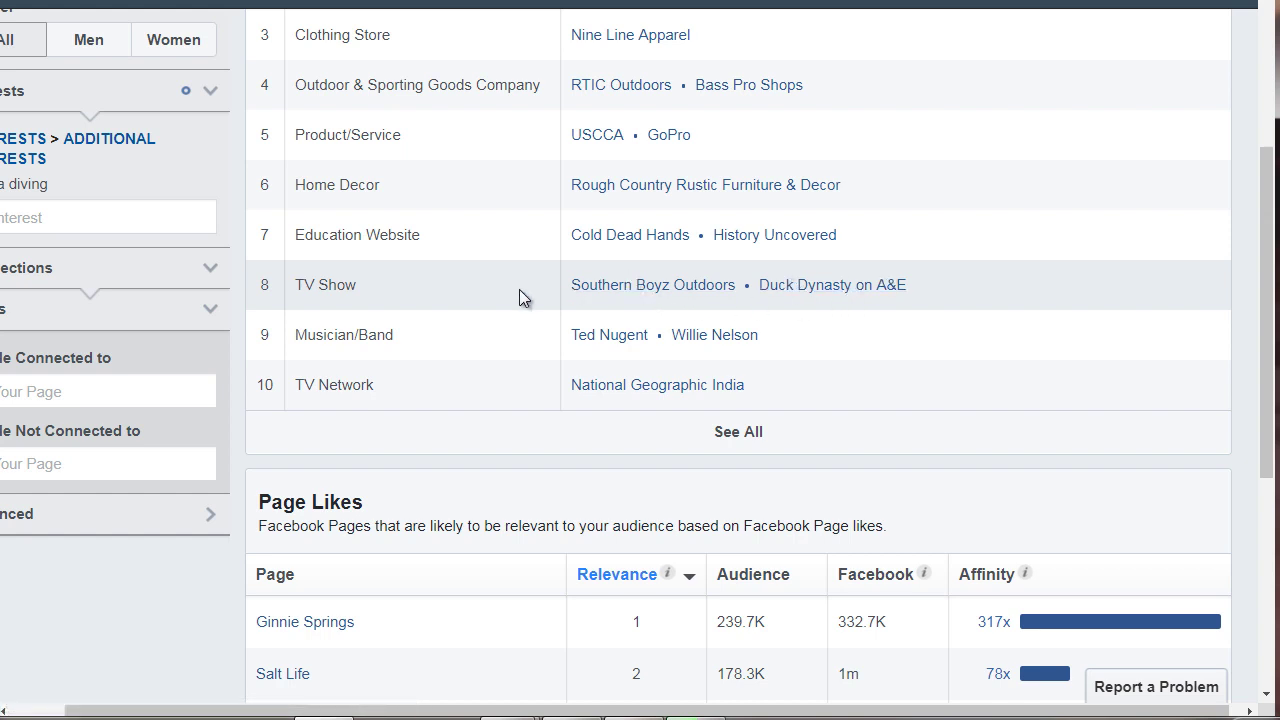
pyautogui.scroll(1, 347, 316)
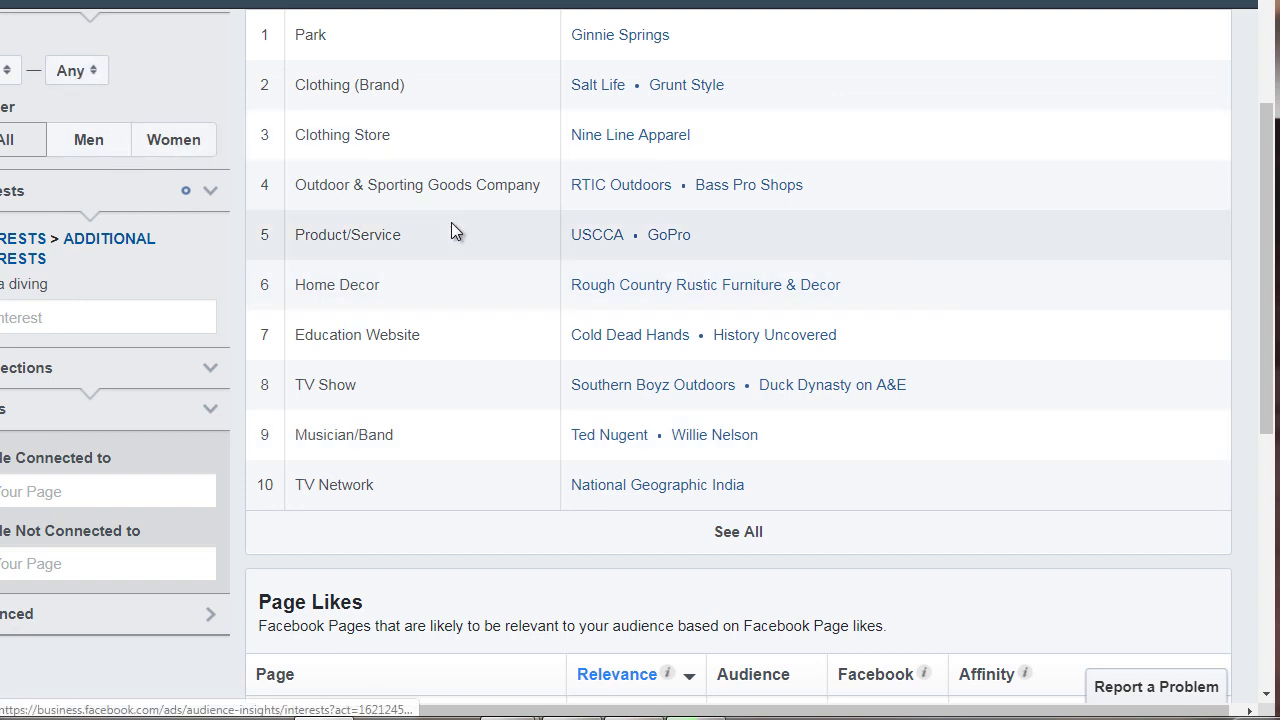
pyautogui.scroll(-1, 493, 337)
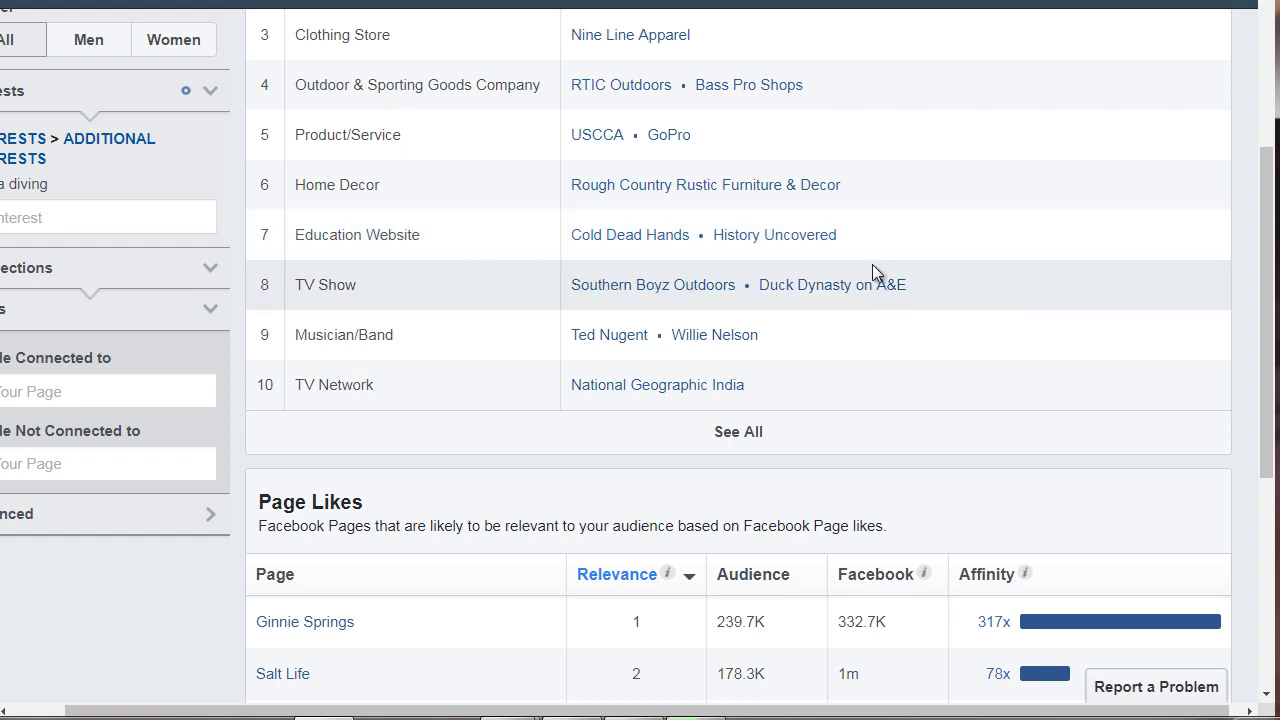
pyautogui.scroll(-3, 485, 320)
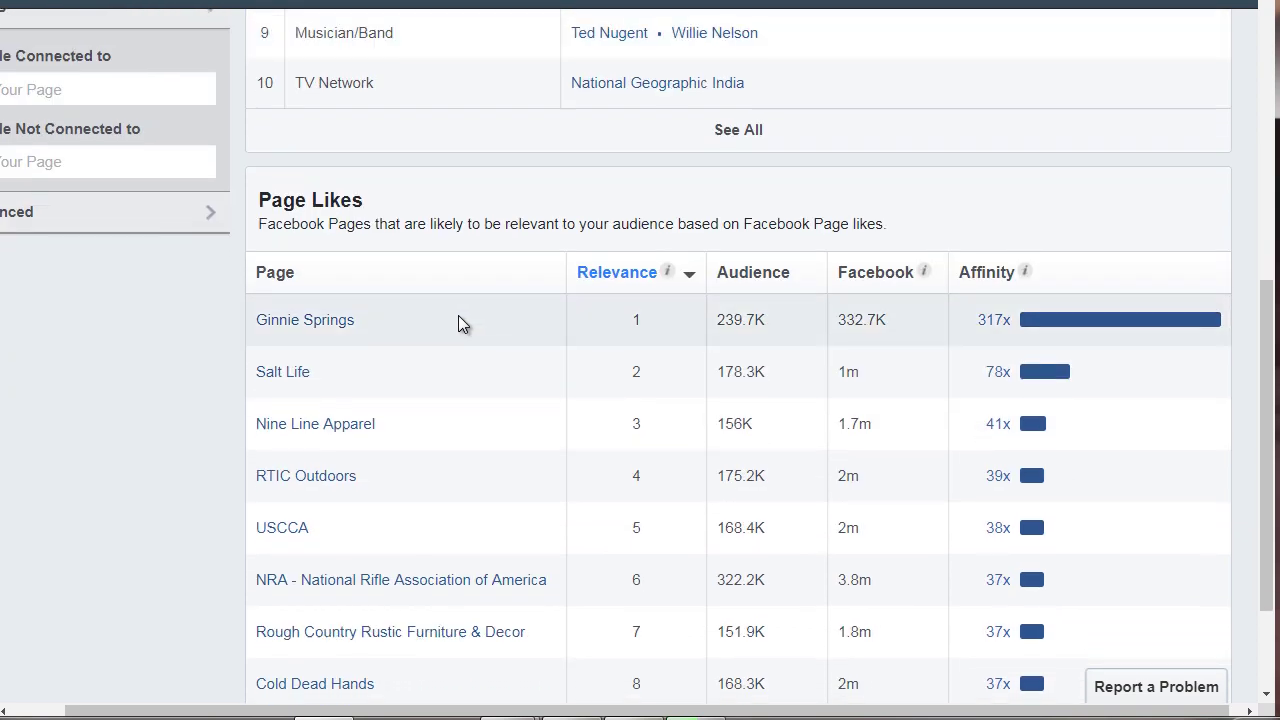
pyautogui.scroll(-1, 458, 320)
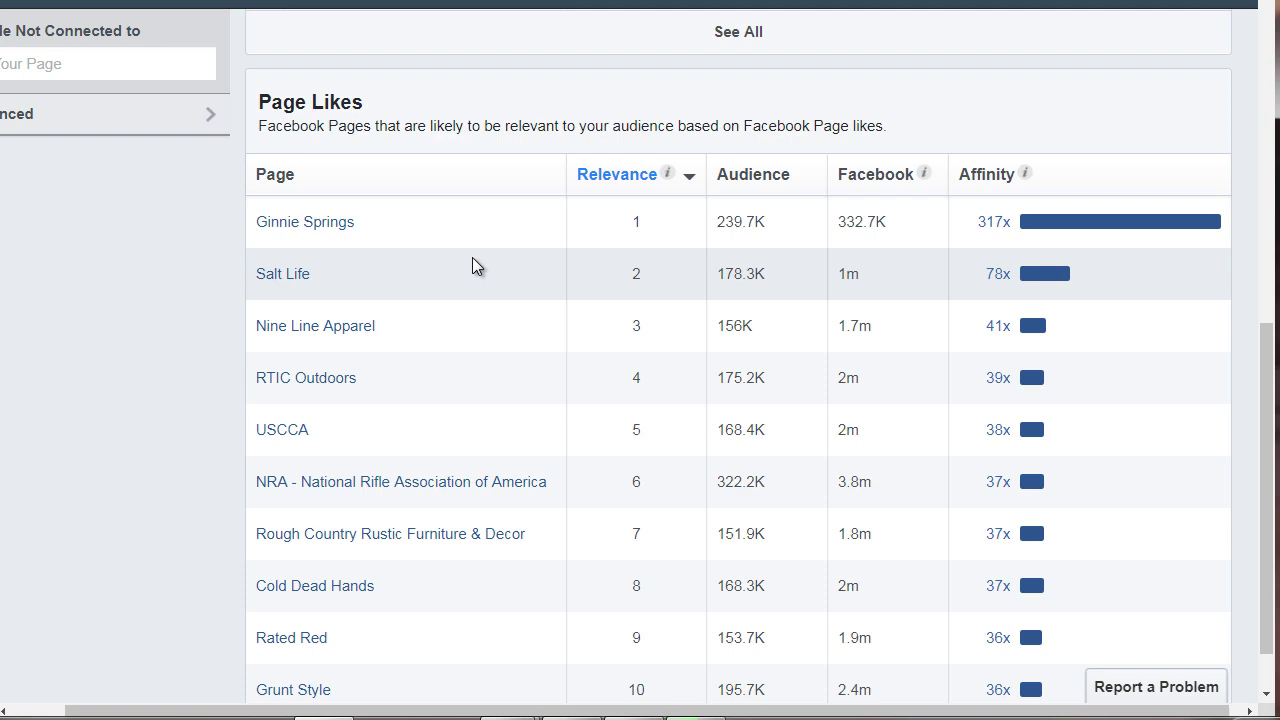
pyautogui.scroll(8, 505, 308)
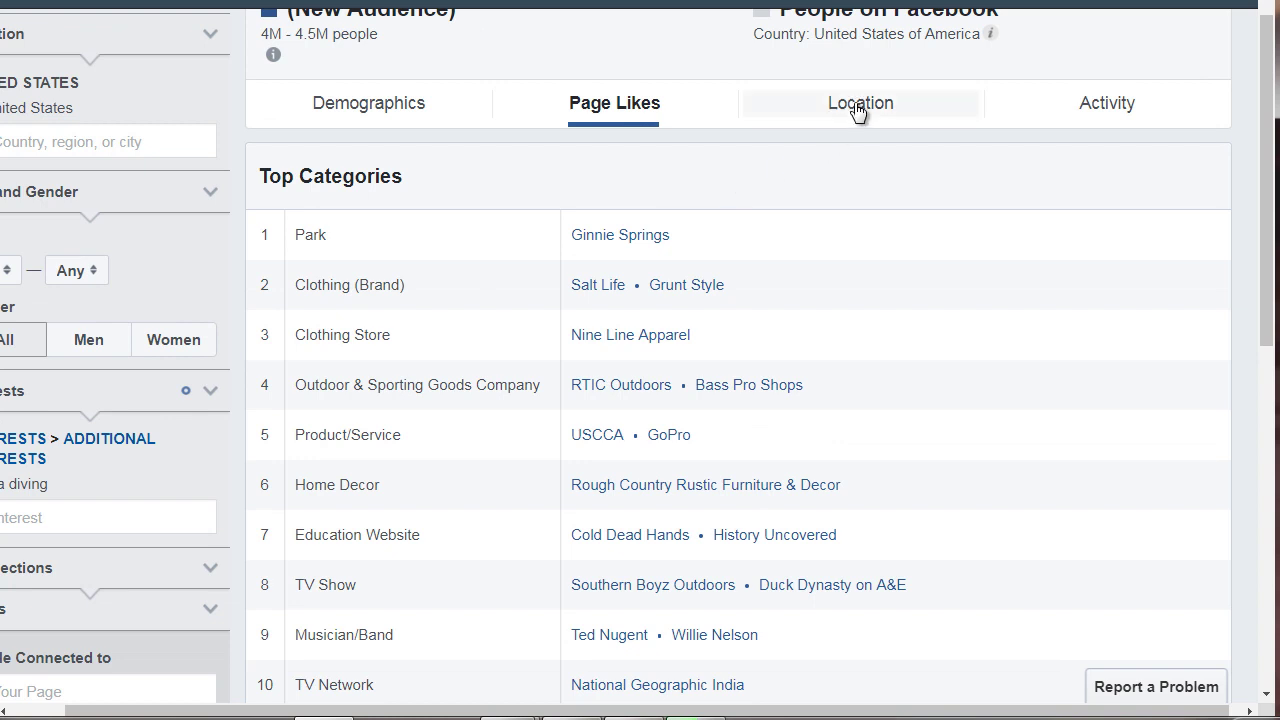
# Open Location, close the tip, and show Top Languages: English (US) 94%, Spanish 3%, English (UK) 2%.
pyautogui.click(857, 107)
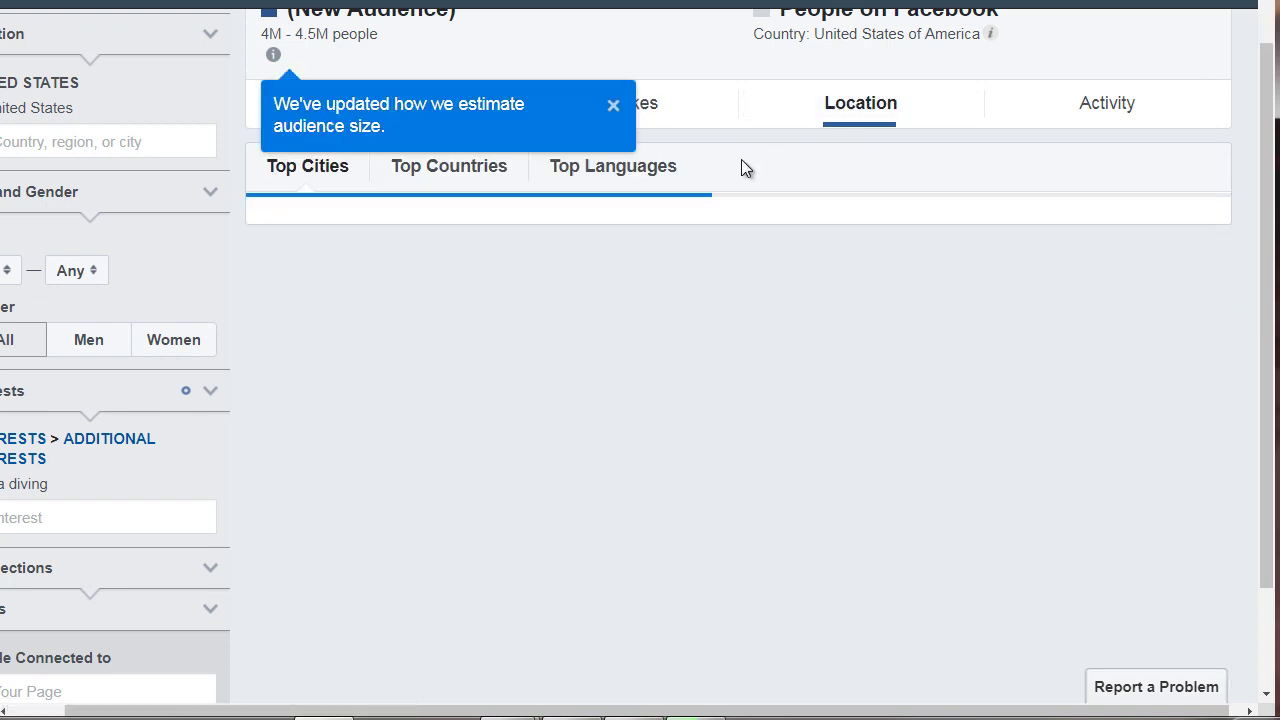
pyautogui.click(613, 108)
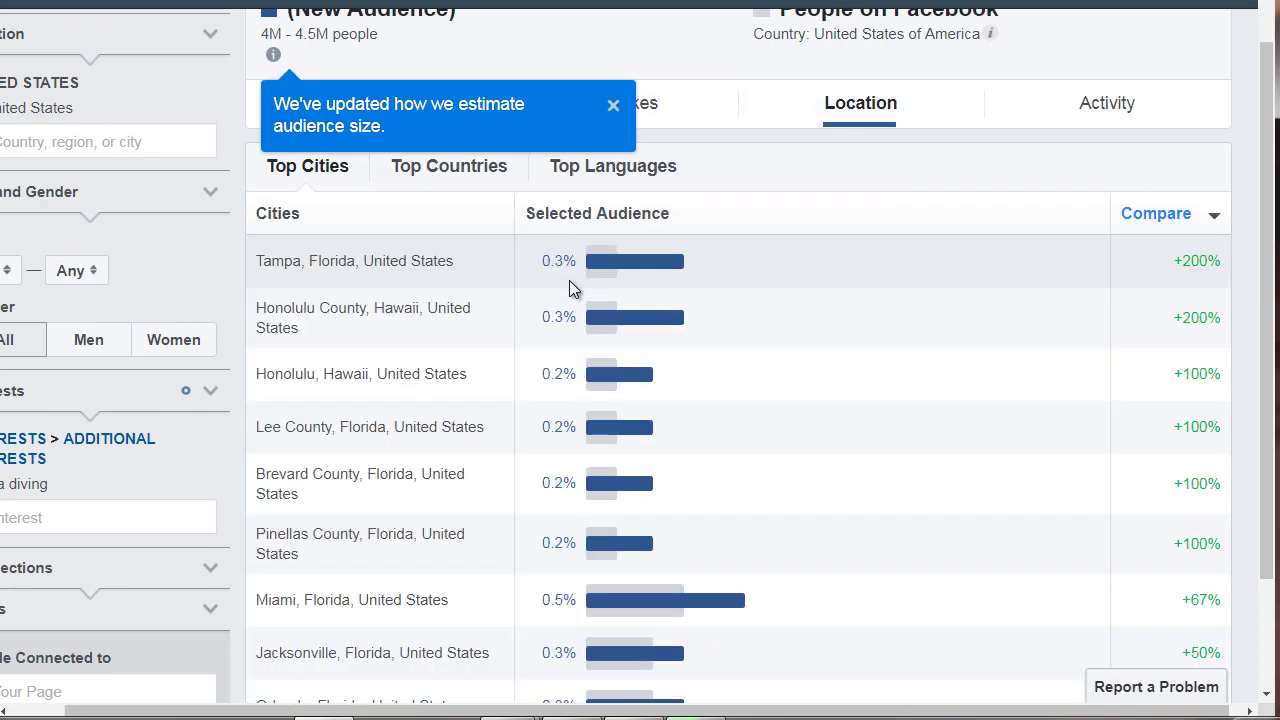
pyautogui.click(611, 106)
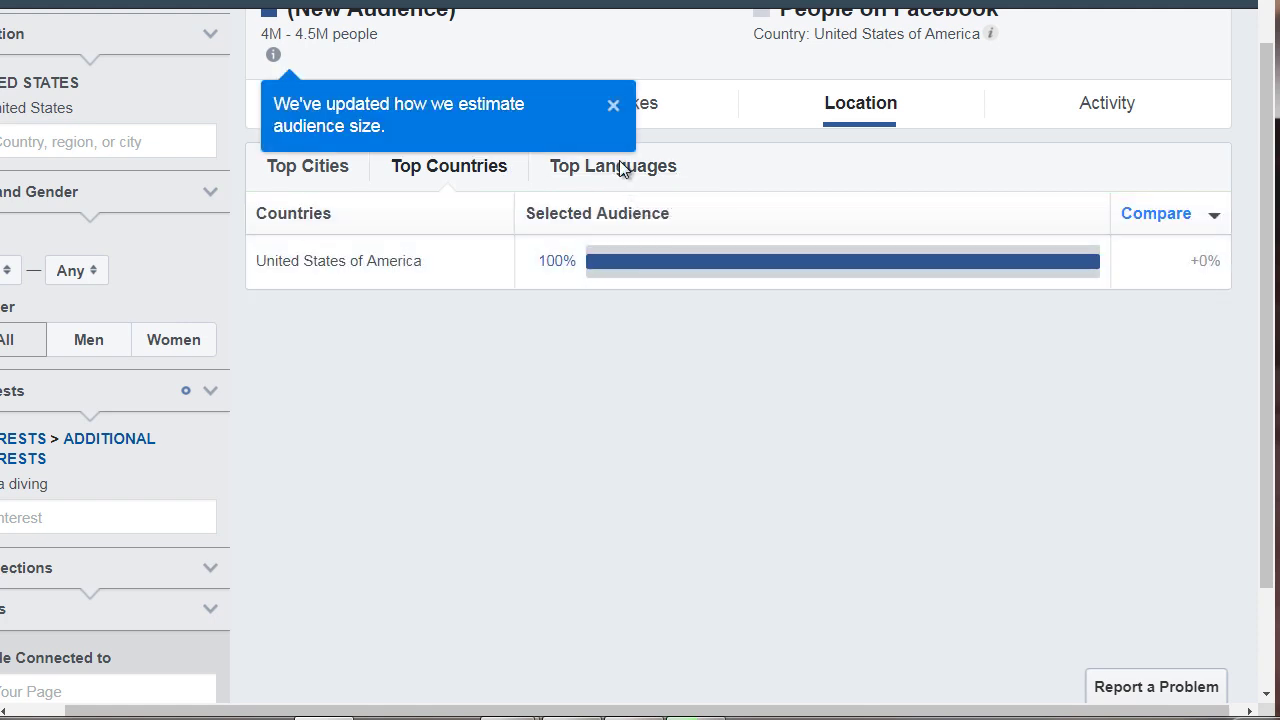
pyautogui.click(645, 177)
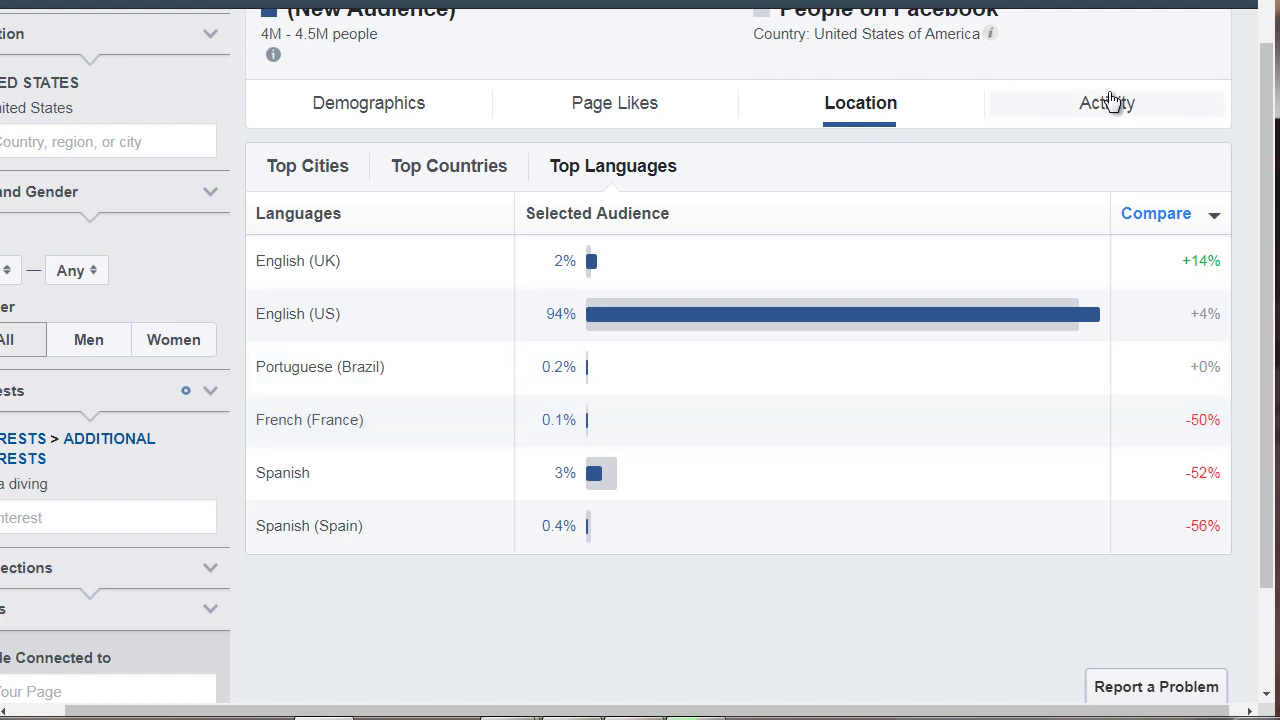
# Switch to the Activity tab, close the audience-size tip, and scroll to the activity charts.
pyautogui.click(1092, 121)
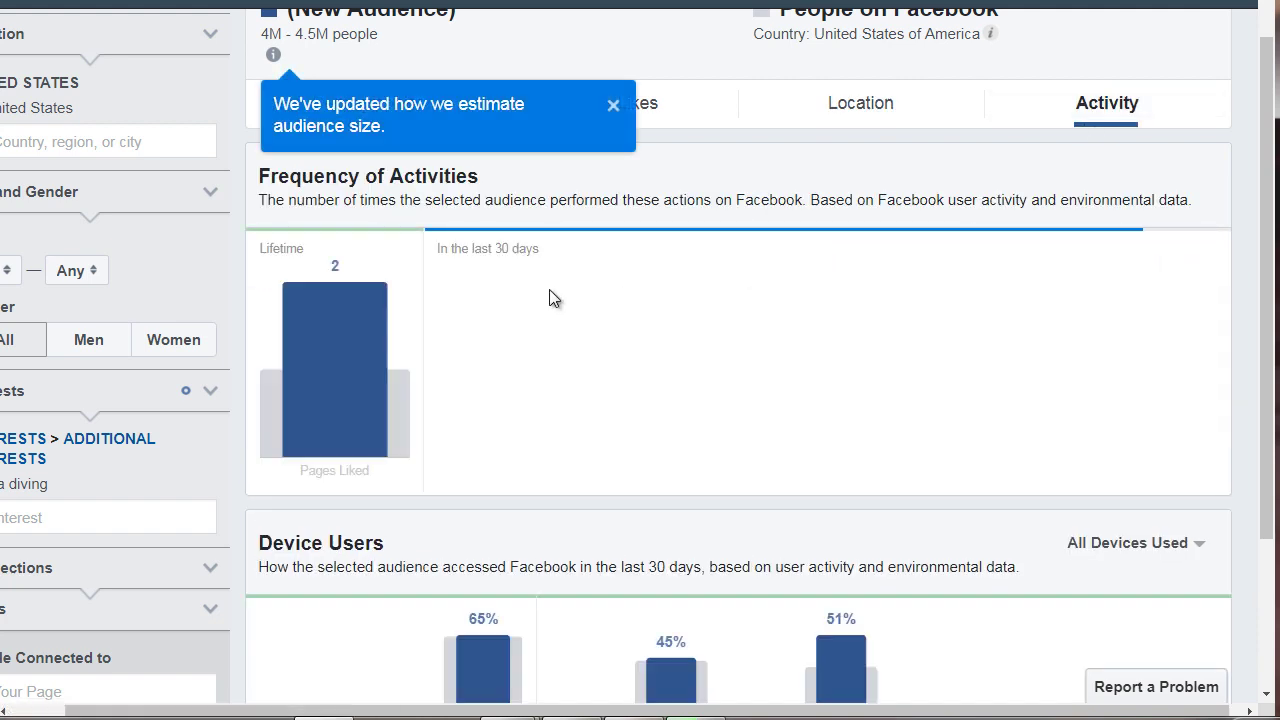
pyautogui.click(611, 110)
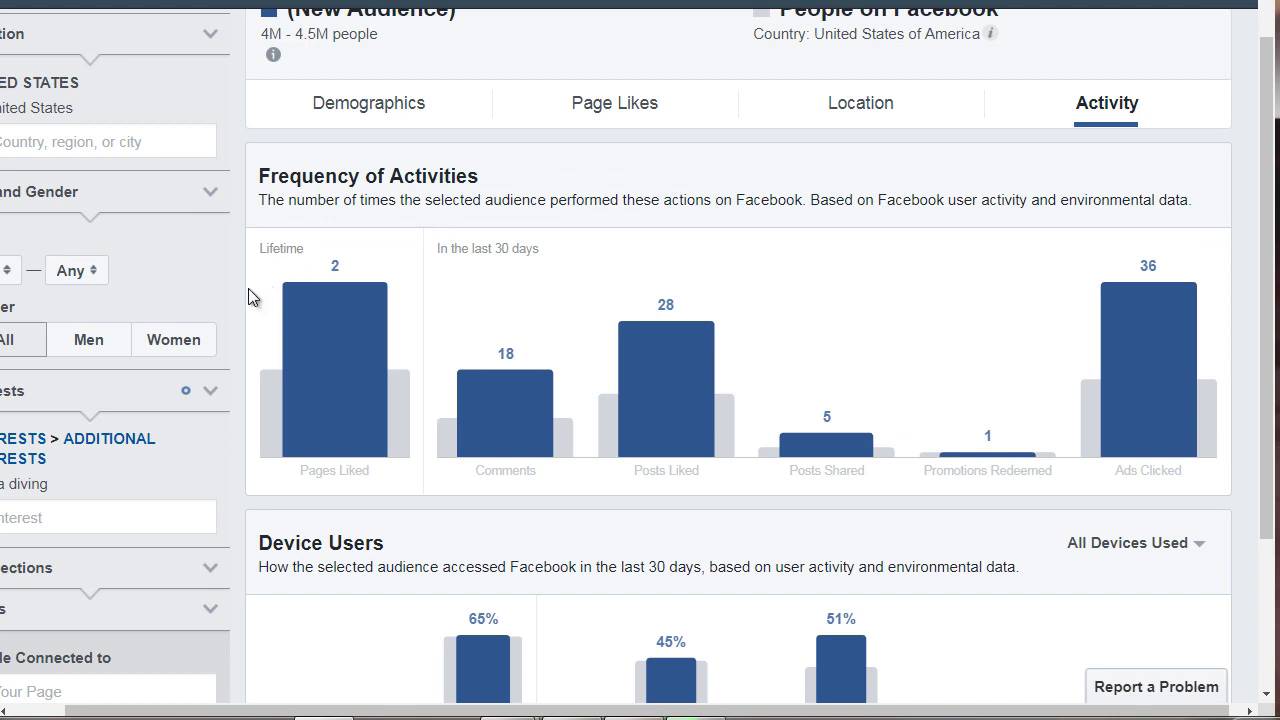
pyautogui.scroll(-1, 252, 297)
pyautogui.scroll(-1, 252, 297)
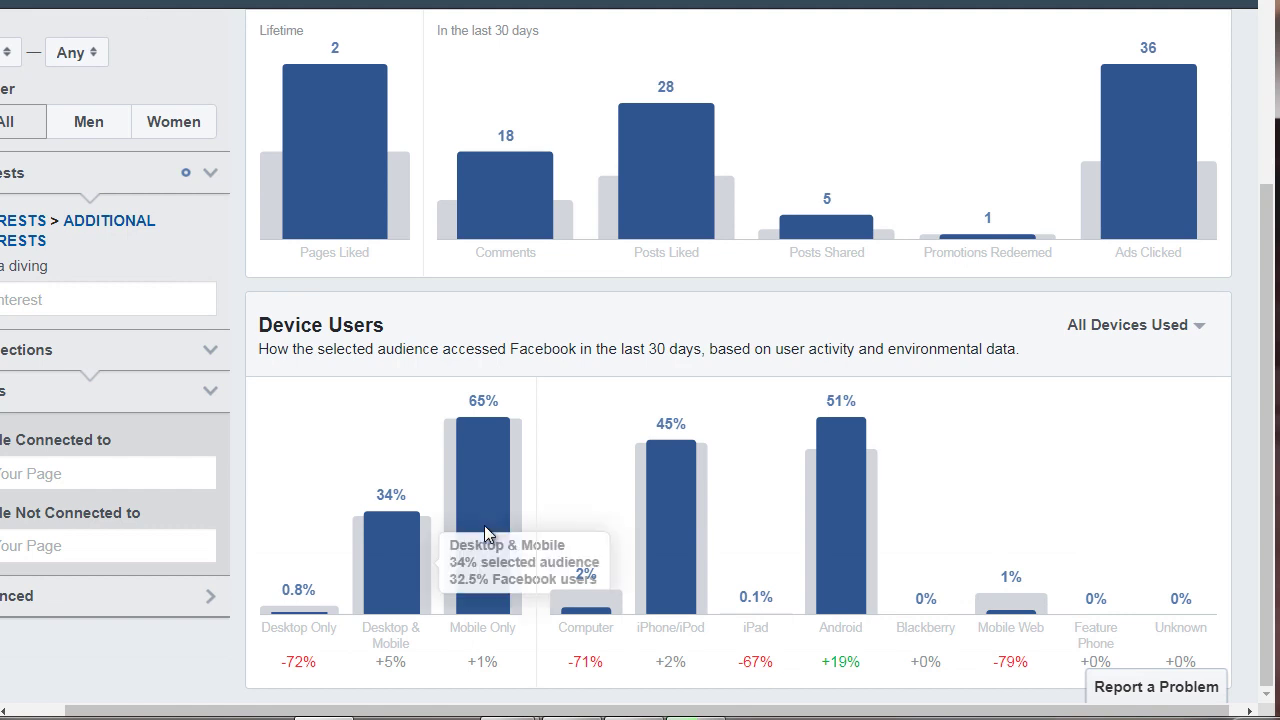
# Read the activity and Device Users charts: median 2 Pages liked, 36 ads clicked, 65% mobile-only.
pyautogui.moveTo(484, 527)
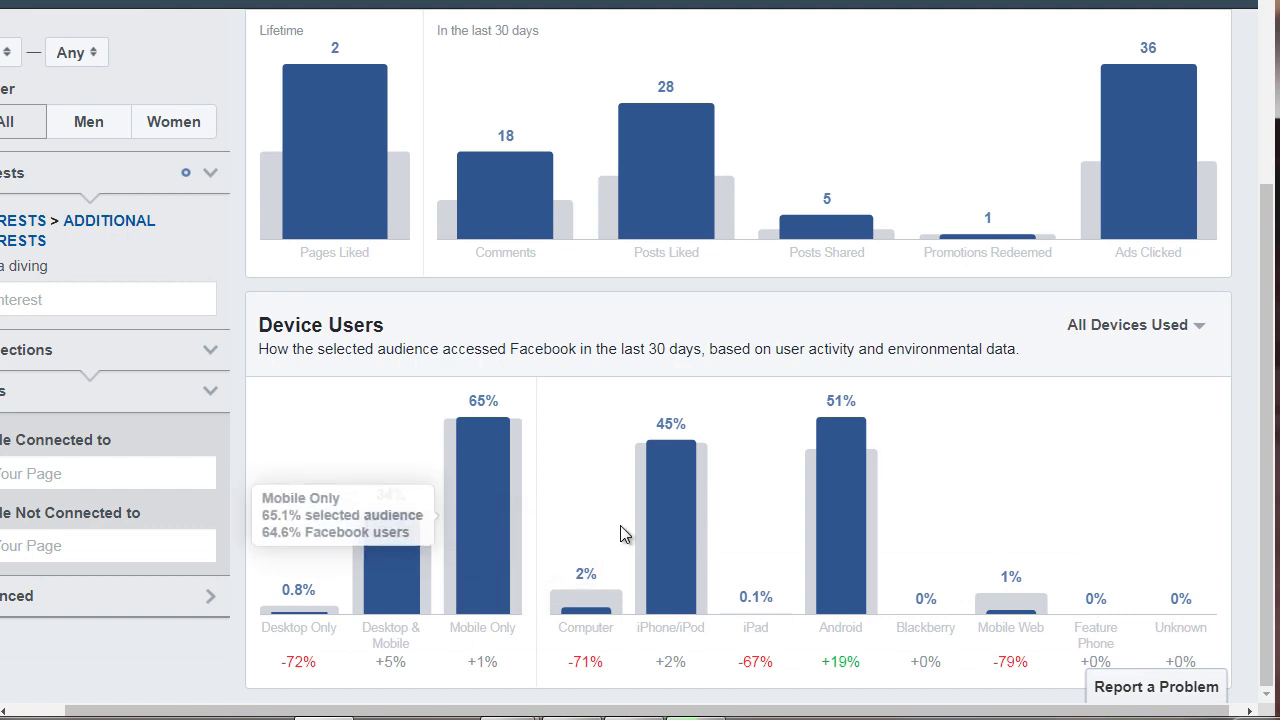
pyautogui.moveTo(687, 494)
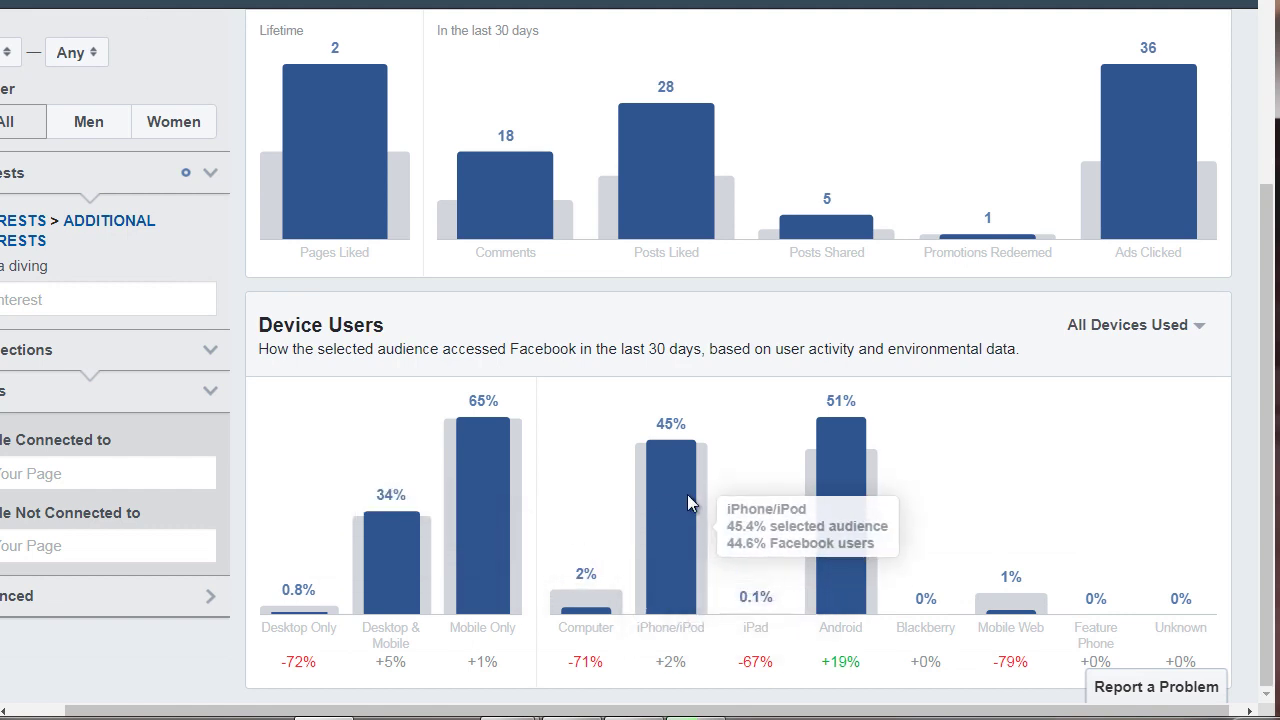
pyautogui.moveTo(869, 491)
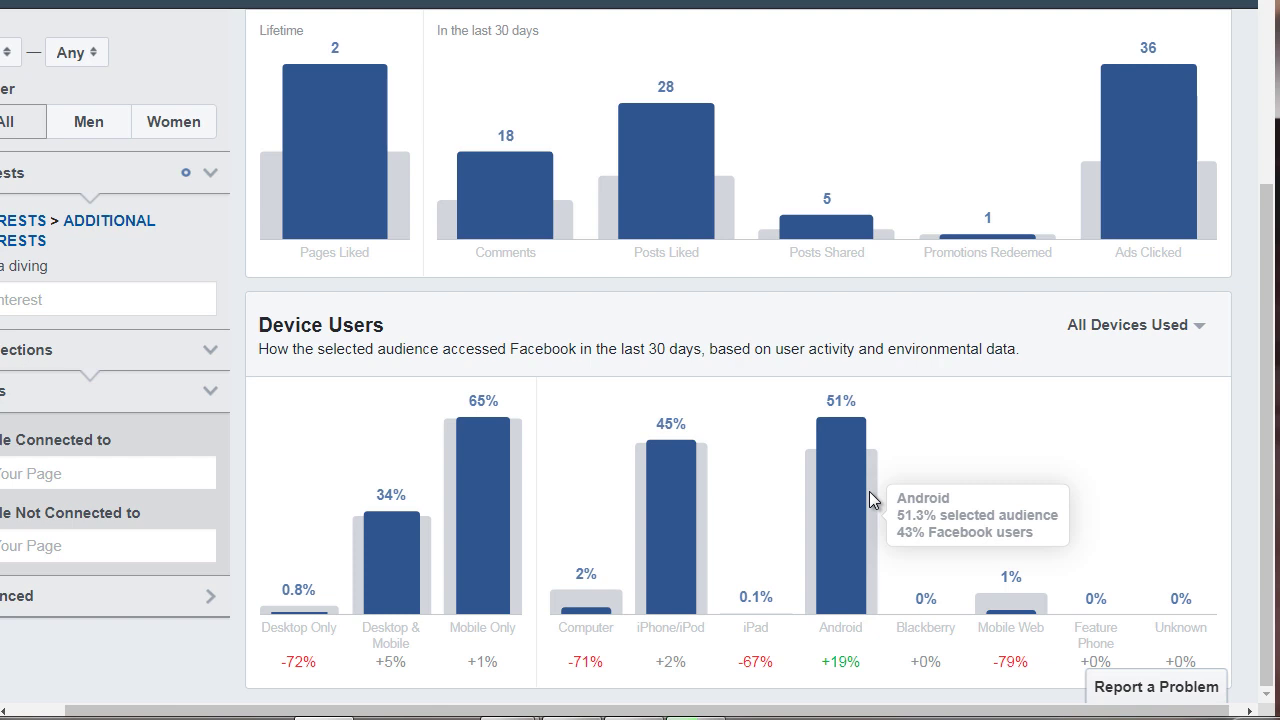
pyautogui.moveTo(309, 608)
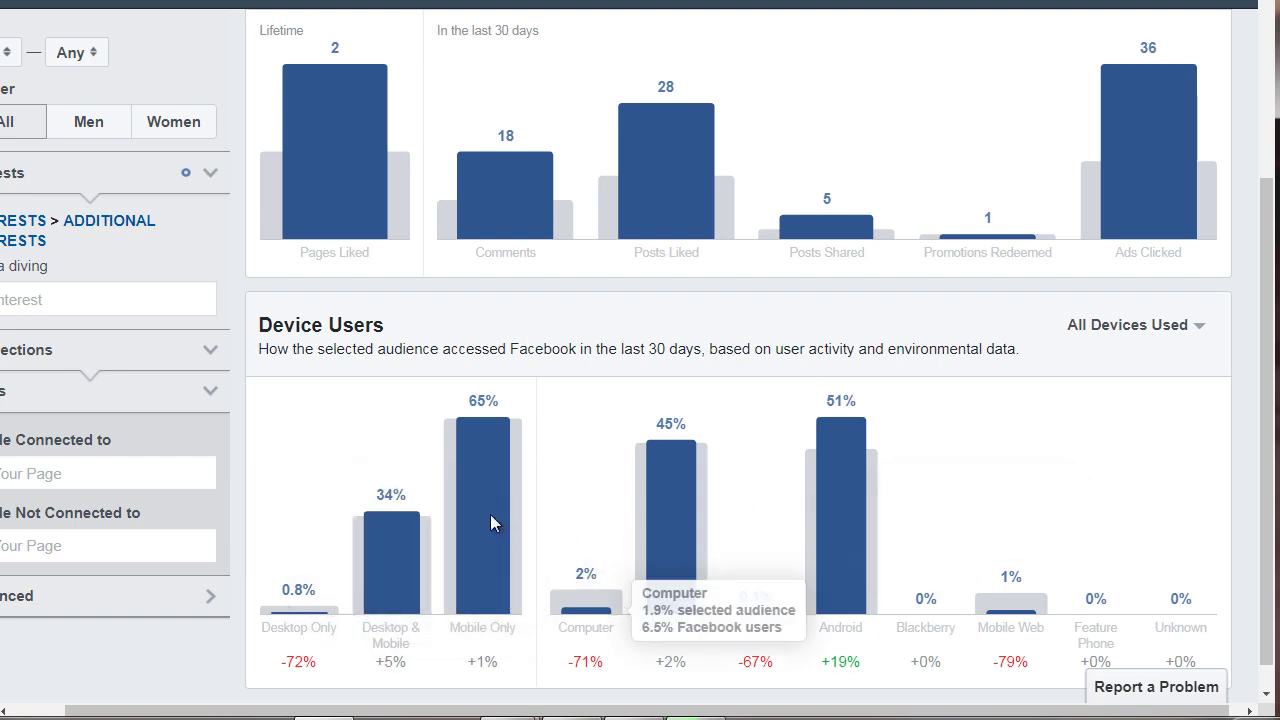
pyautogui.moveTo(248, 478)
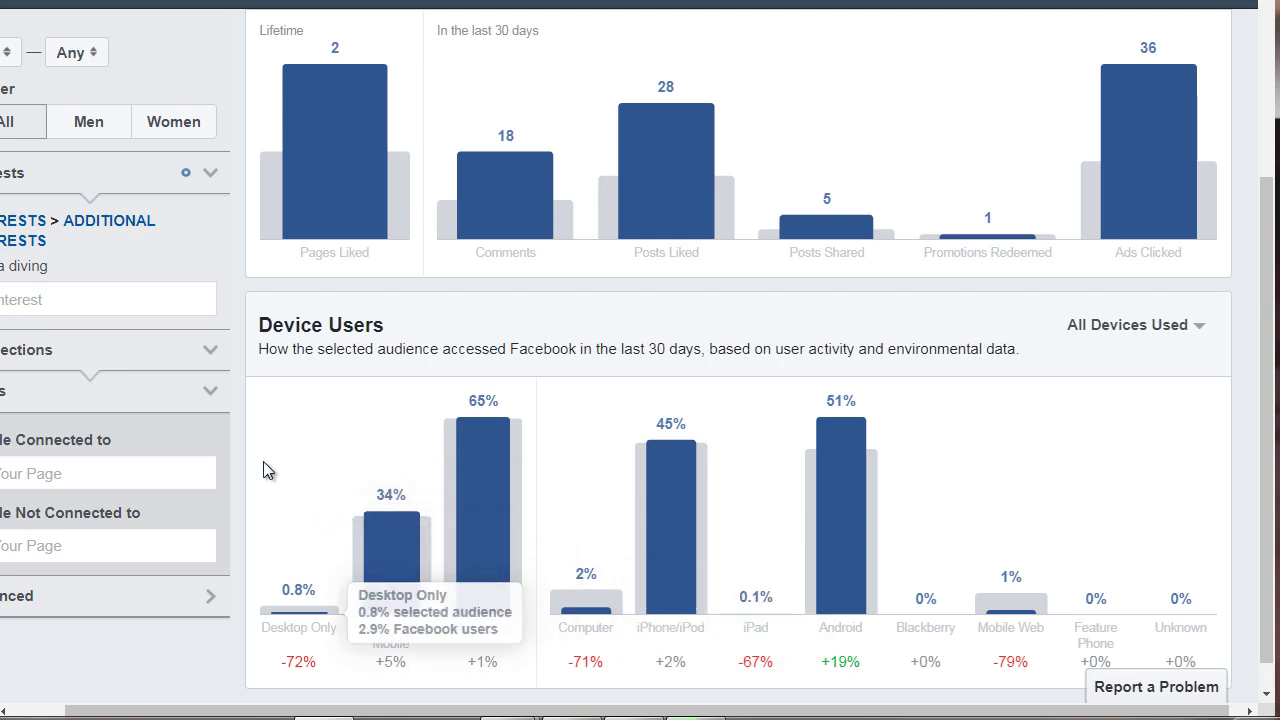
pyautogui.scroll(2, 268, 470)
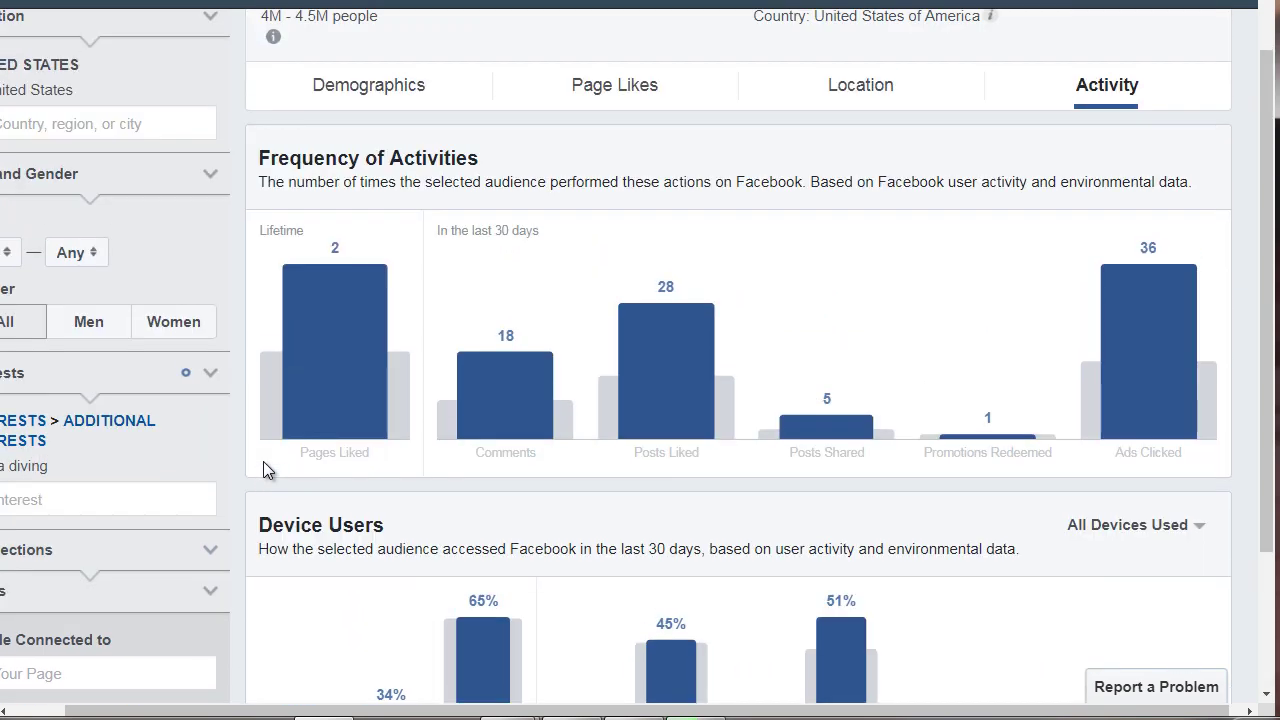
pyautogui.scroll(-2, 266, 440)
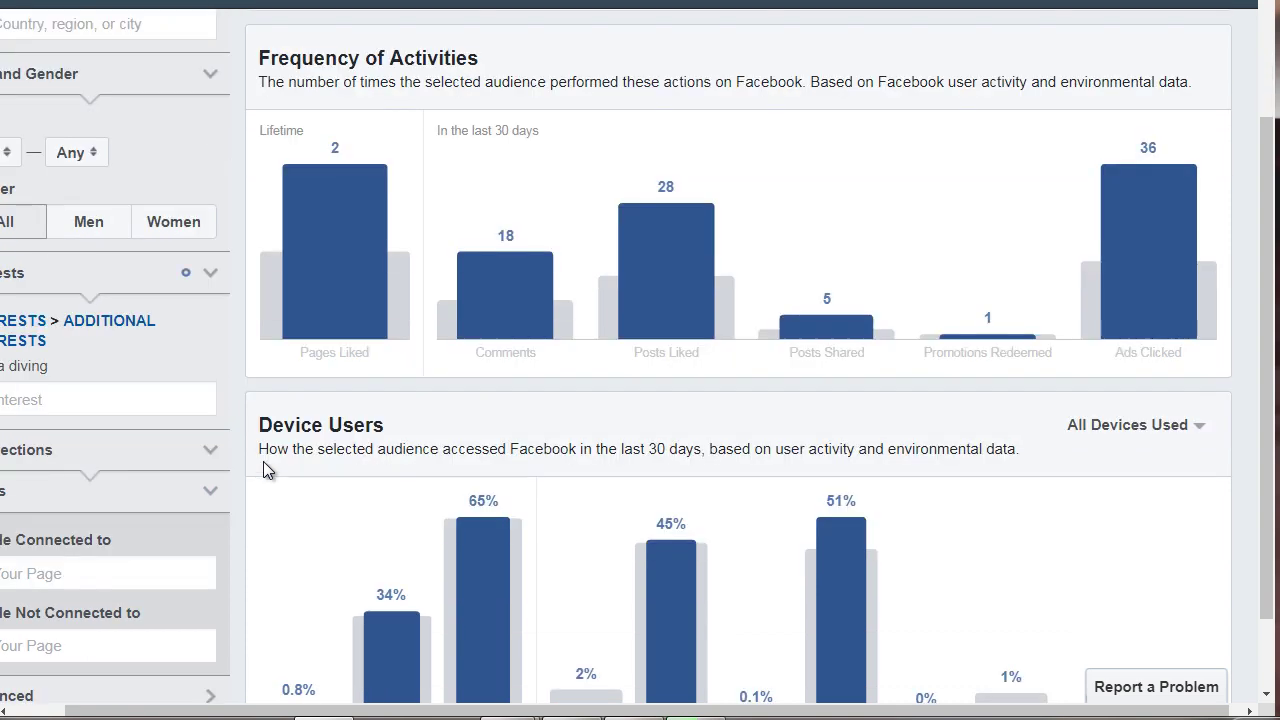
pyautogui.hscroll(-2, 330, 535)
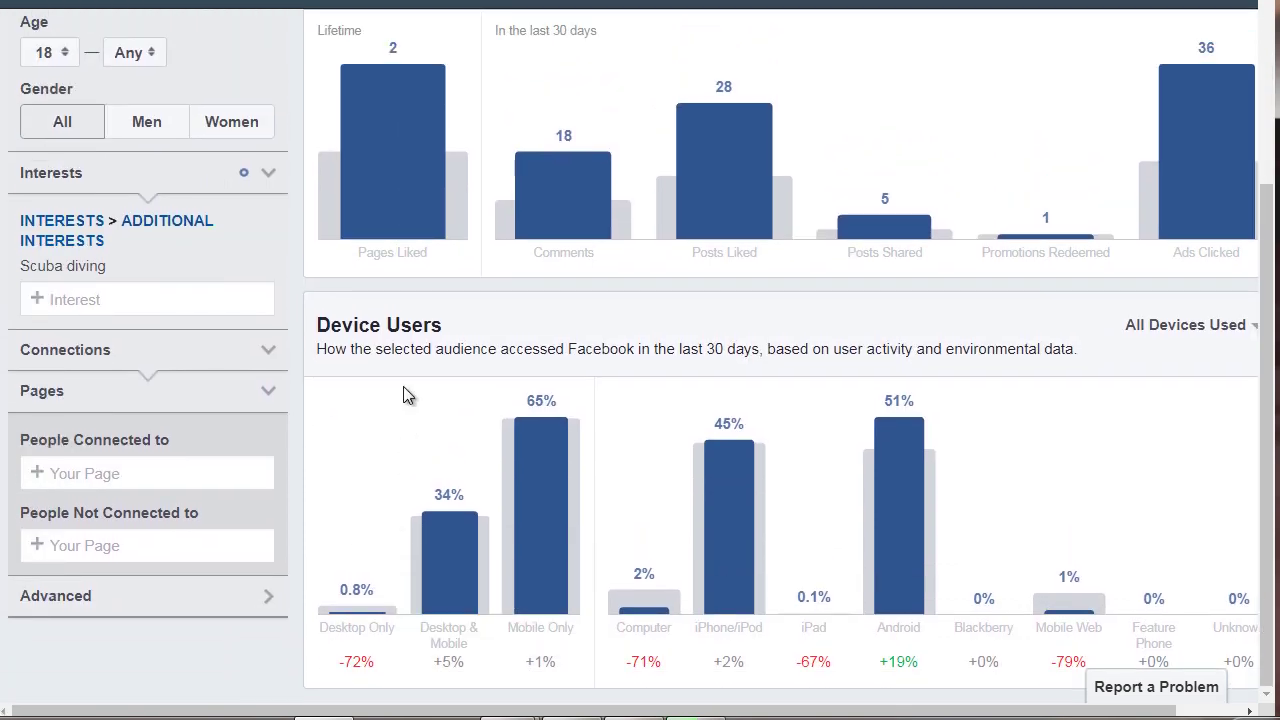
pyautogui.scroll(3, 403, 388)
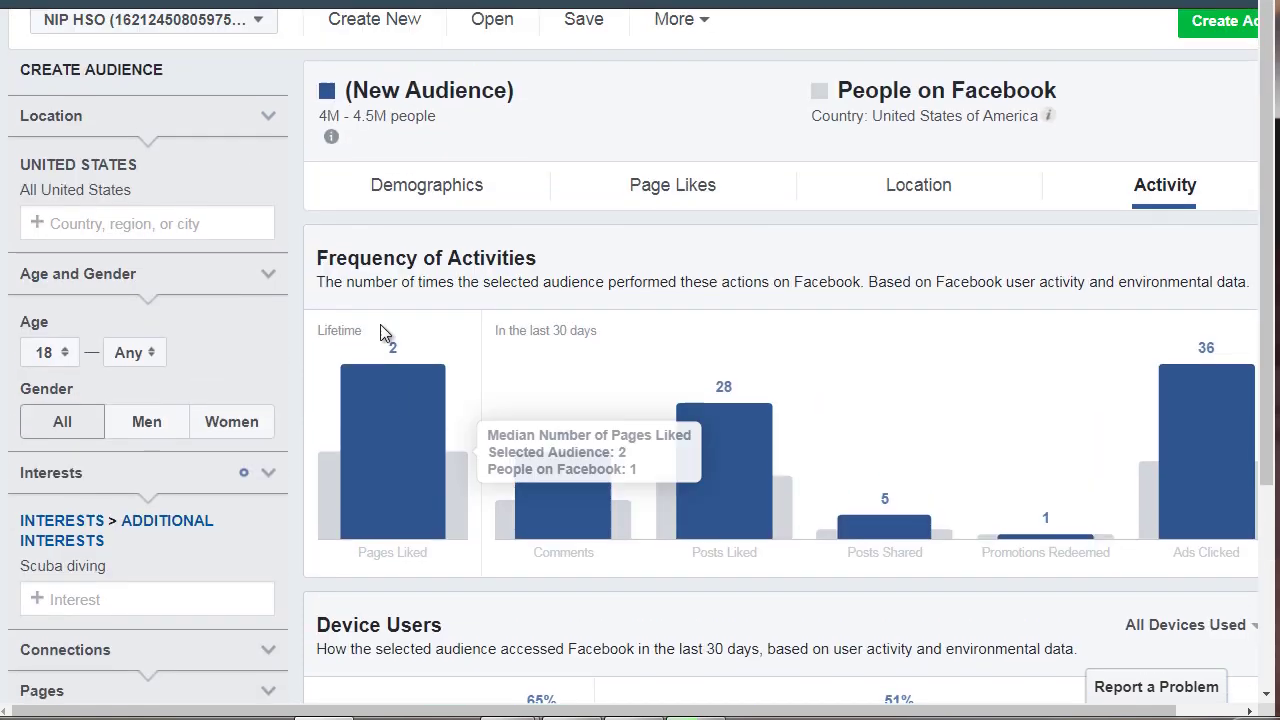